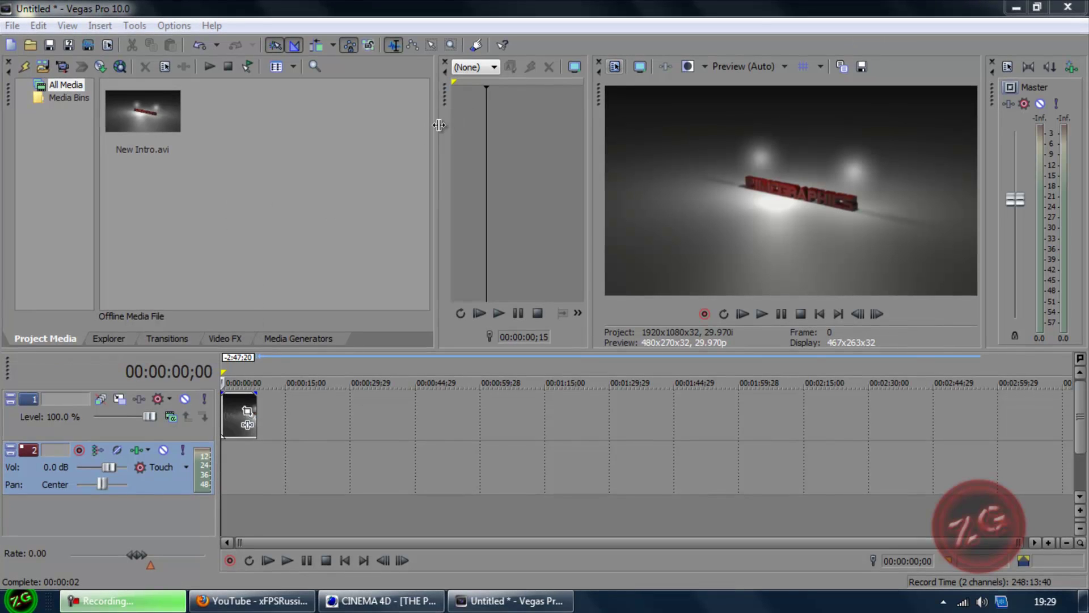
Import New Intro.avi from the desktop into the project media.
{"action": "left_click_drag", "start_coordinate": [376, 139], "coordinate": [345, 144]}
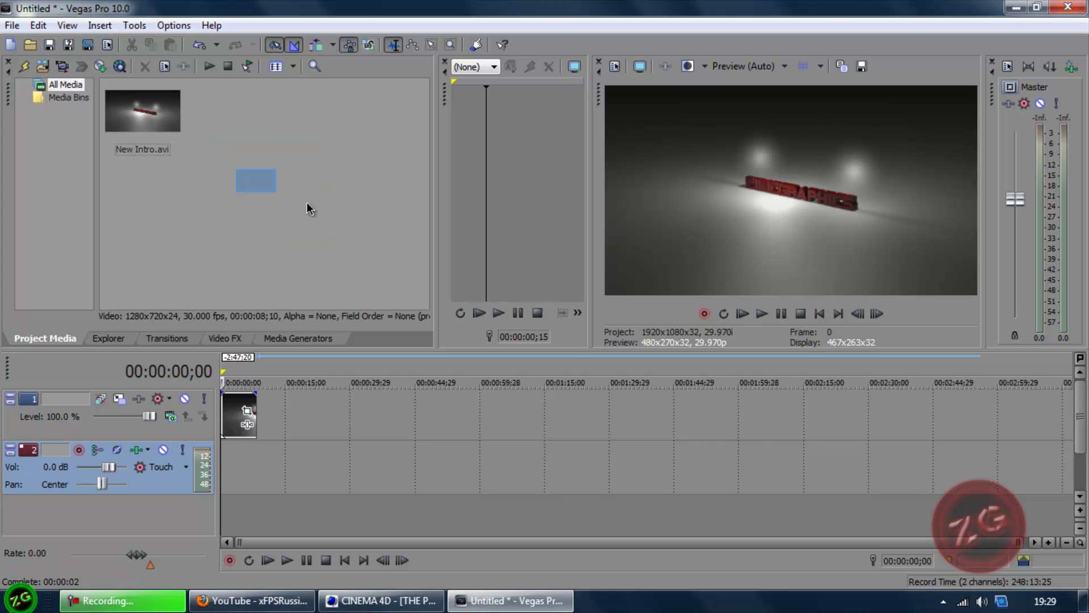
{"action": "left_click_drag", "start_coordinate": [307, 205], "coordinate": [301, 199]}
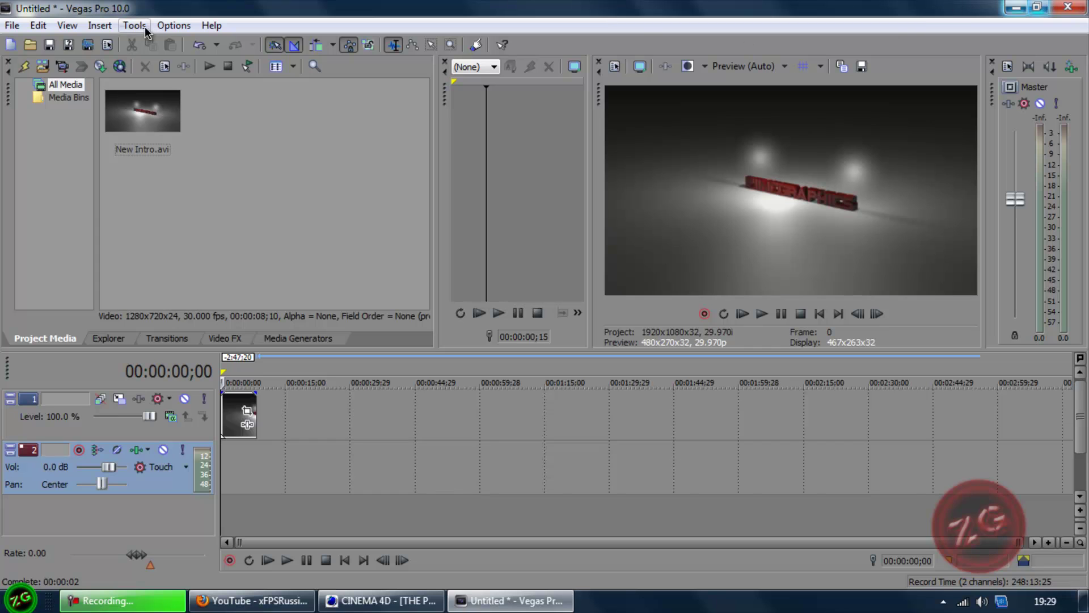
{"action": "left_click", "coordinate": [13, 26]}
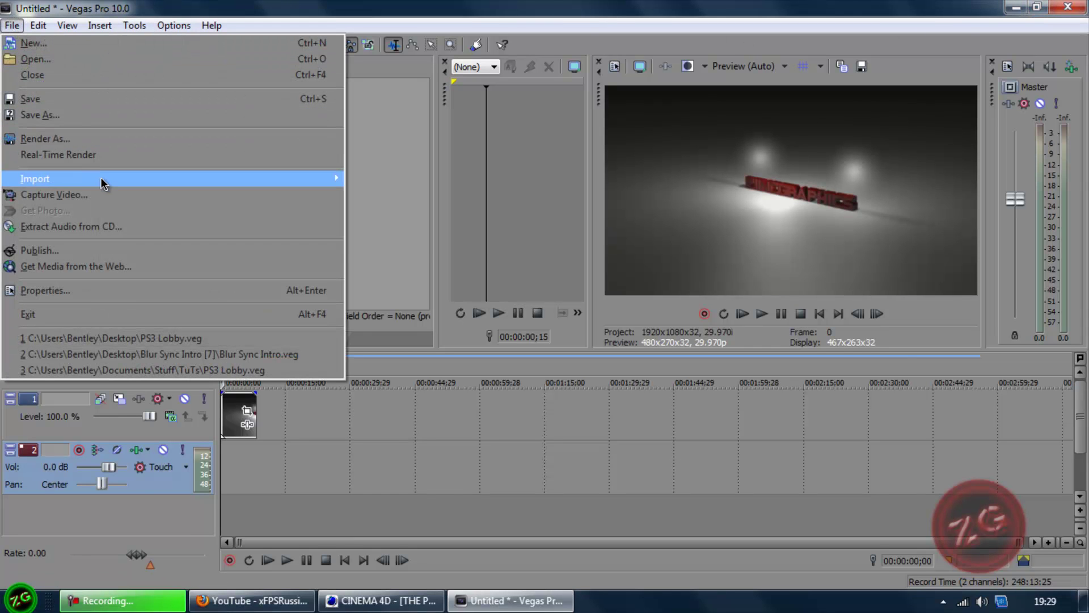
{"action": "mouse_move", "coordinate": [101, 177]}
{"action": "left_click", "coordinate": [379, 179]}
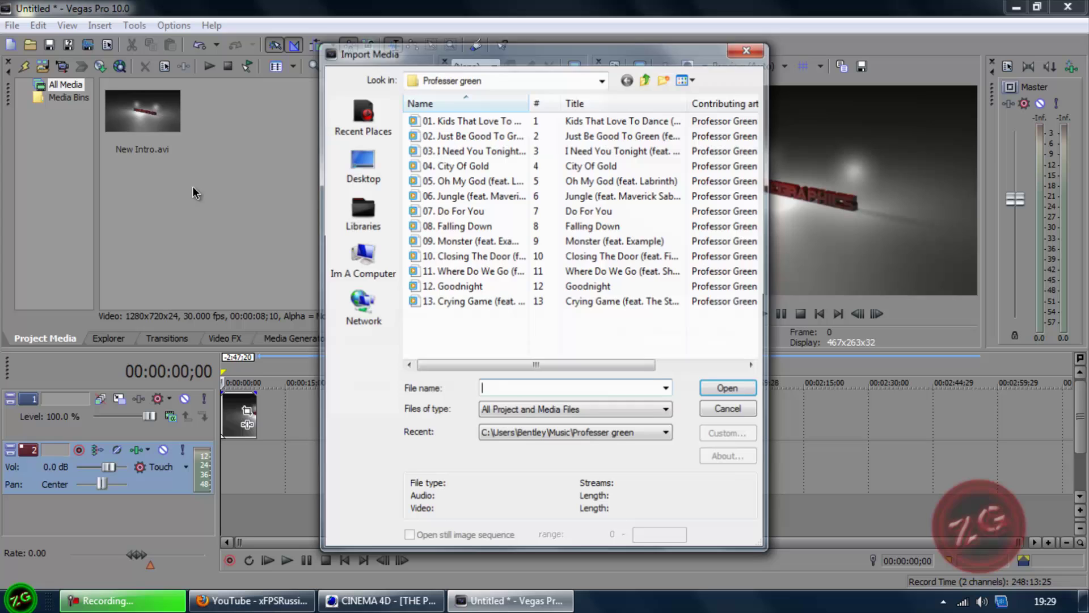
{"action": "left_click", "coordinate": [371, 170]}
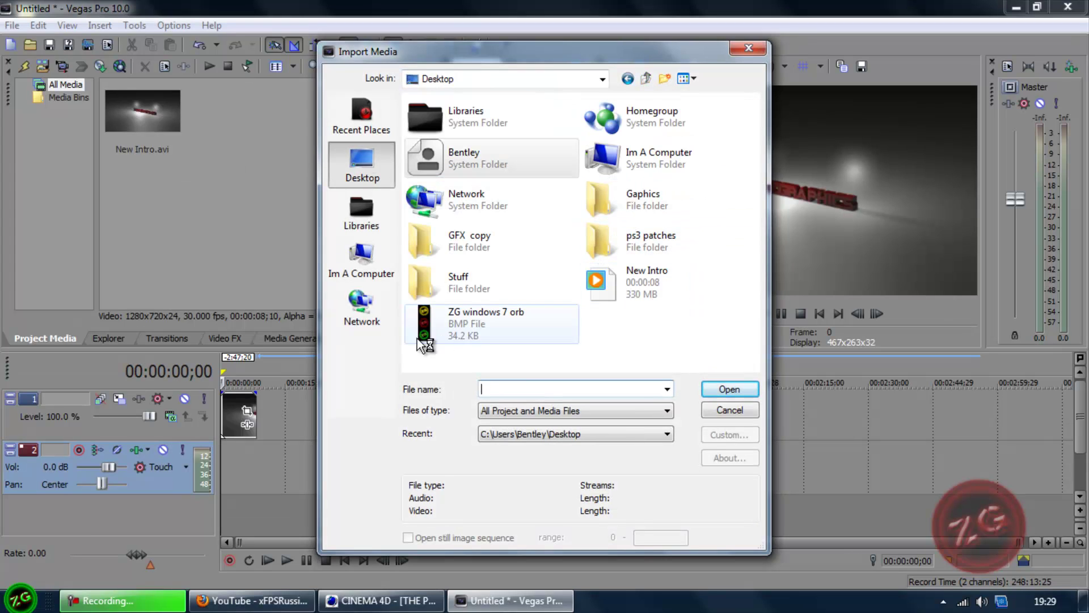
{"action": "double_click", "coordinate": [678, 290]}
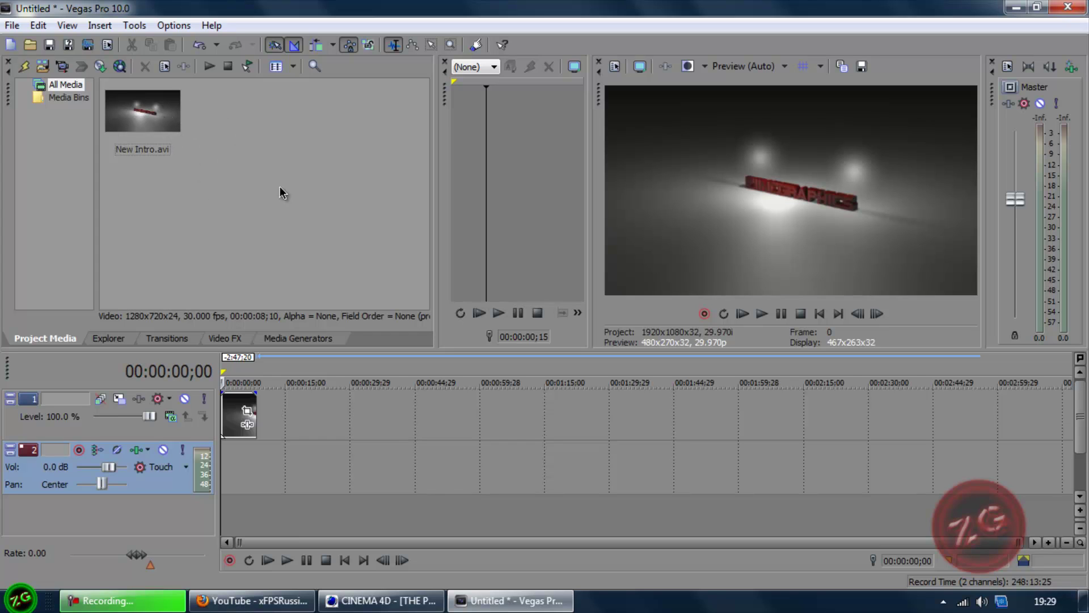
Delete the old intro event on track 1 and place New Intro.avi there at 0:00.
{"action": "left_click", "coordinate": [237, 416]}
{"action": "right_click", "coordinate": [238, 417]}
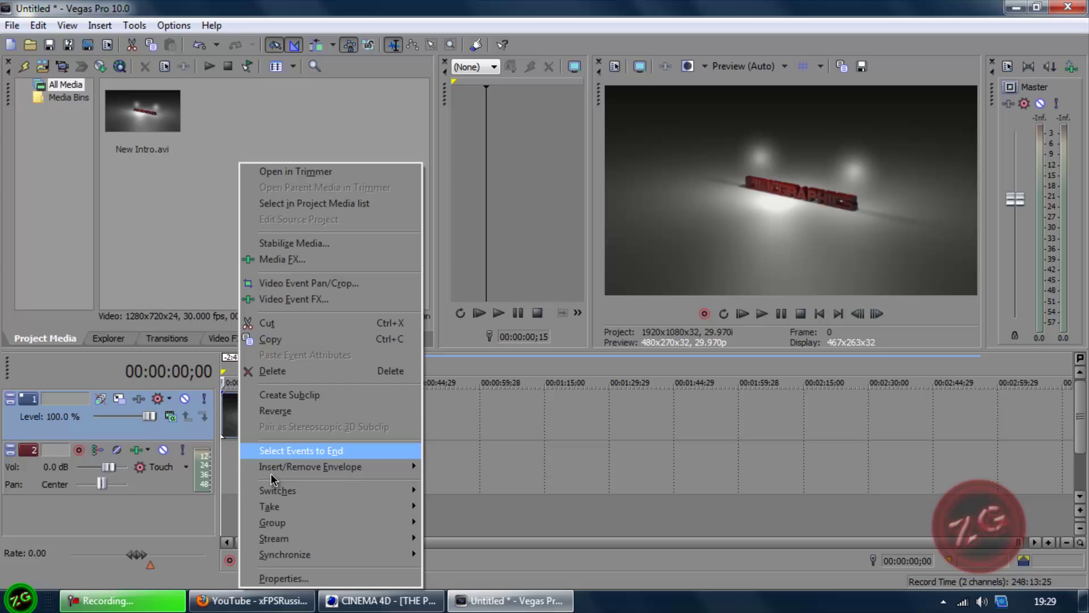
{"action": "left_click", "coordinate": [290, 378]}
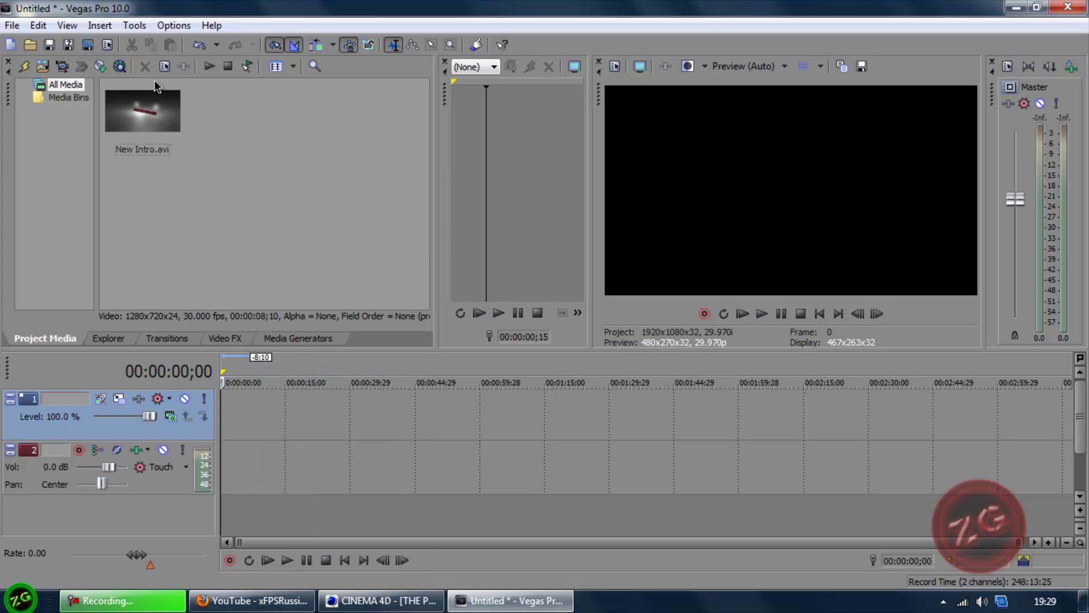
{"action": "left_click_drag", "start_coordinate": [152, 94], "coordinate": [342, 242]}
{"action": "left_click_drag", "start_coordinate": [237, 421], "coordinate": [227, 416]}
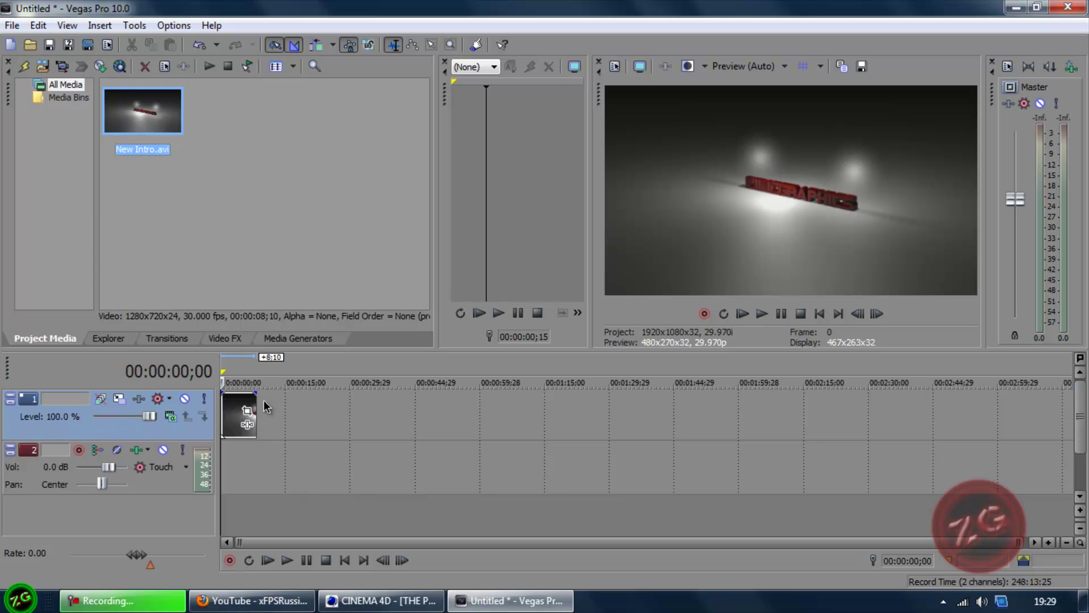
Import 06. Jungle (feat. Maverick Sabre).mp3 from Libraries > Im A Song > Professer green.
{"action": "left_click", "coordinate": [258, 224]}
{"action": "left_click", "coordinate": [12, 25]}
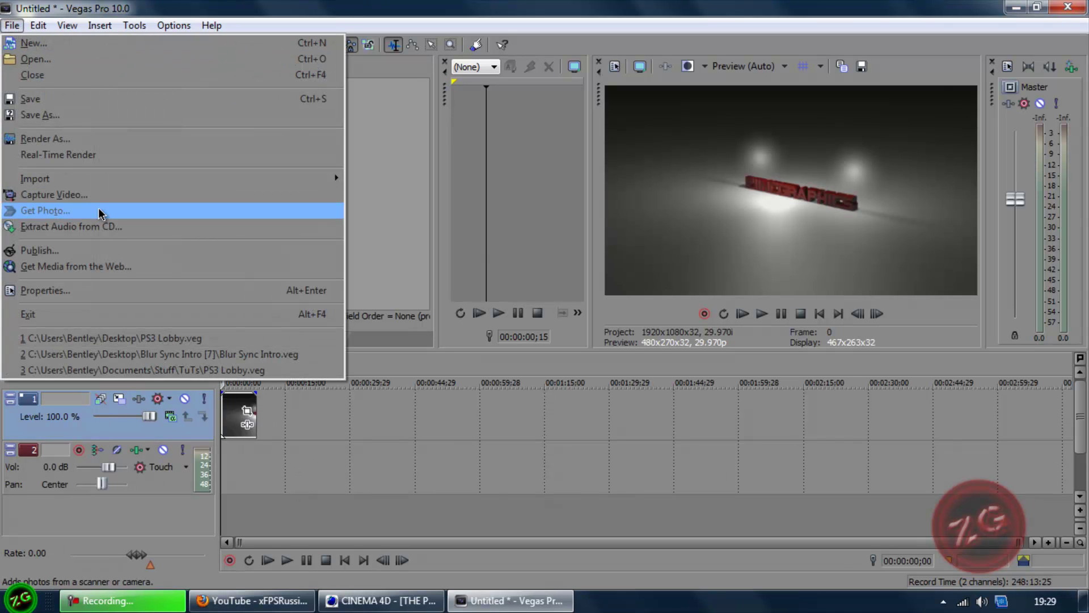
{"action": "mouse_move", "coordinate": [104, 177]}
{"action": "left_click", "coordinate": [353, 178]}
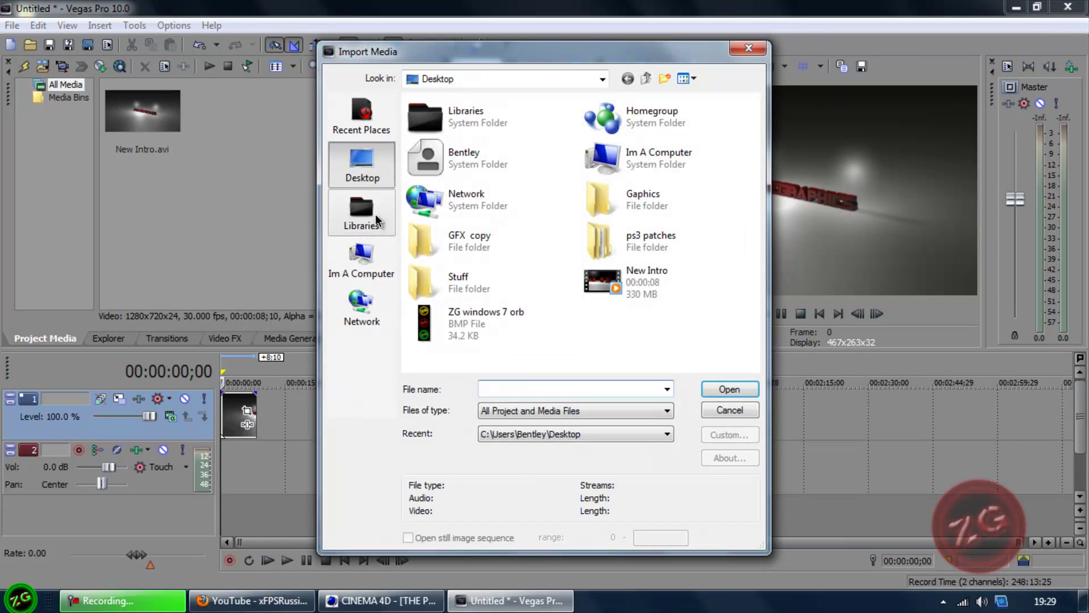
{"action": "left_click", "coordinate": [363, 216]}
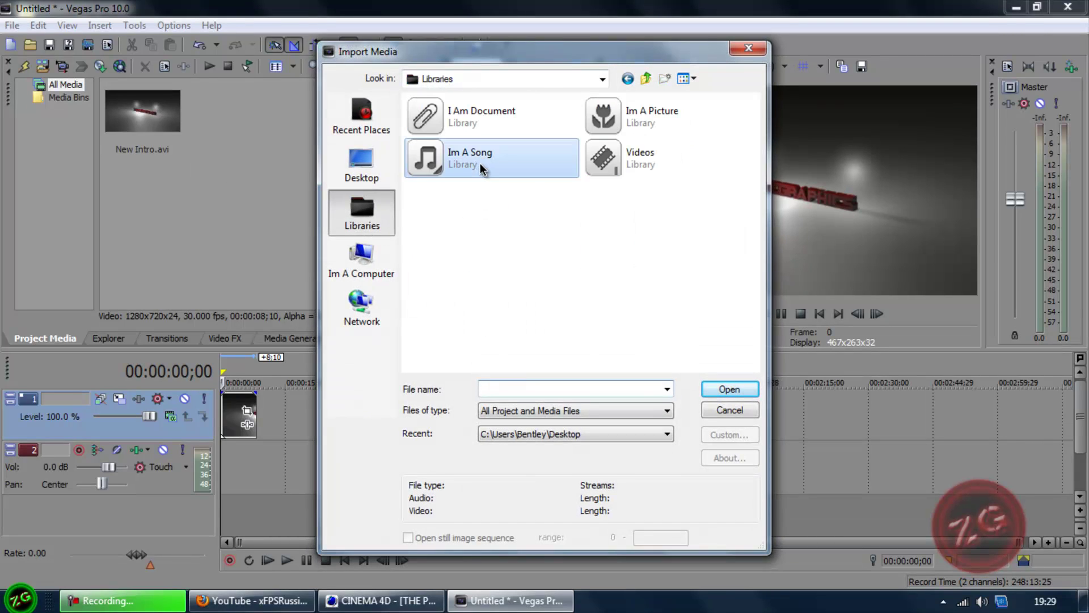
{"action": "double_click", "coordinate": [480, 162]}
{"action": "double_click", "coordinate": [506, 238]}
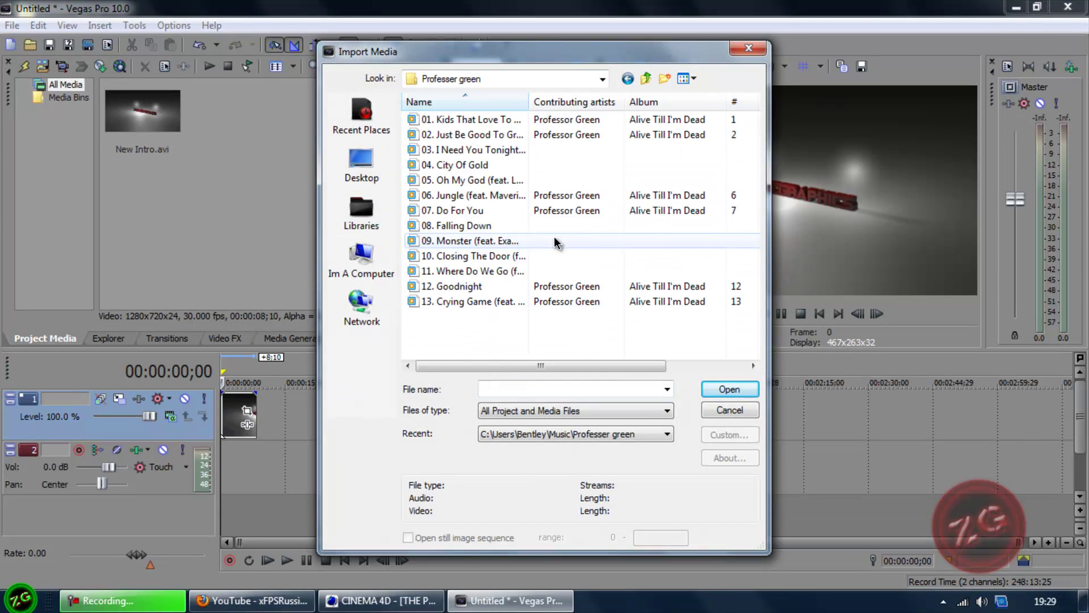
{"action": "double_click", "coordinate": [491, 196]}
{"action": "left_click", "coordinate": [131, 197]}
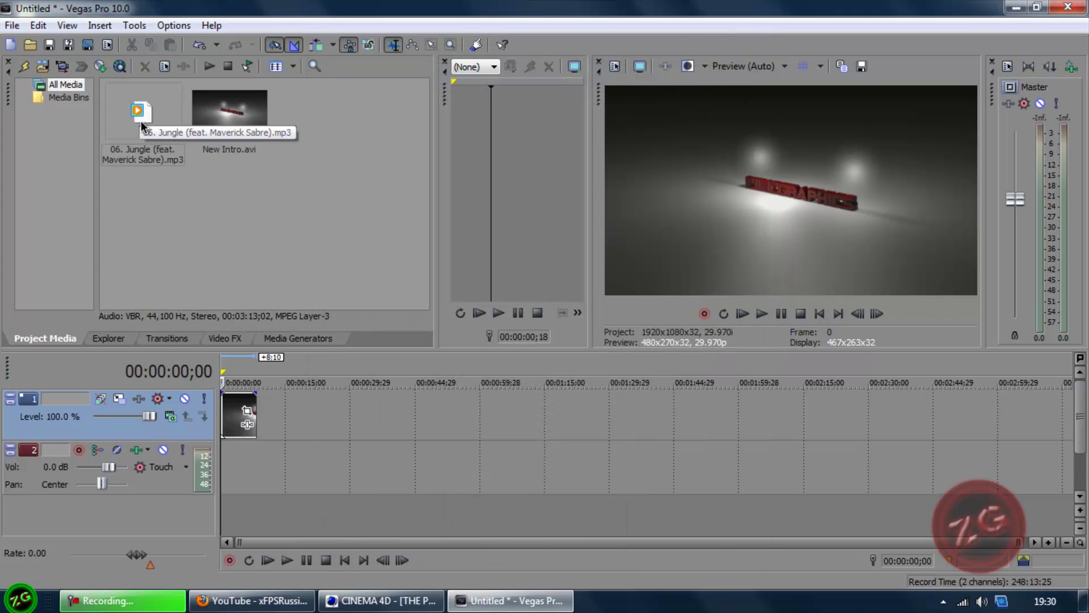
Drop the Jungle song onto audio track 2 and trim its end to the intro clip's end.
{"action": "left_click_drag", "start_coordinate": [162, 114], "coordinate": [221, 465]}
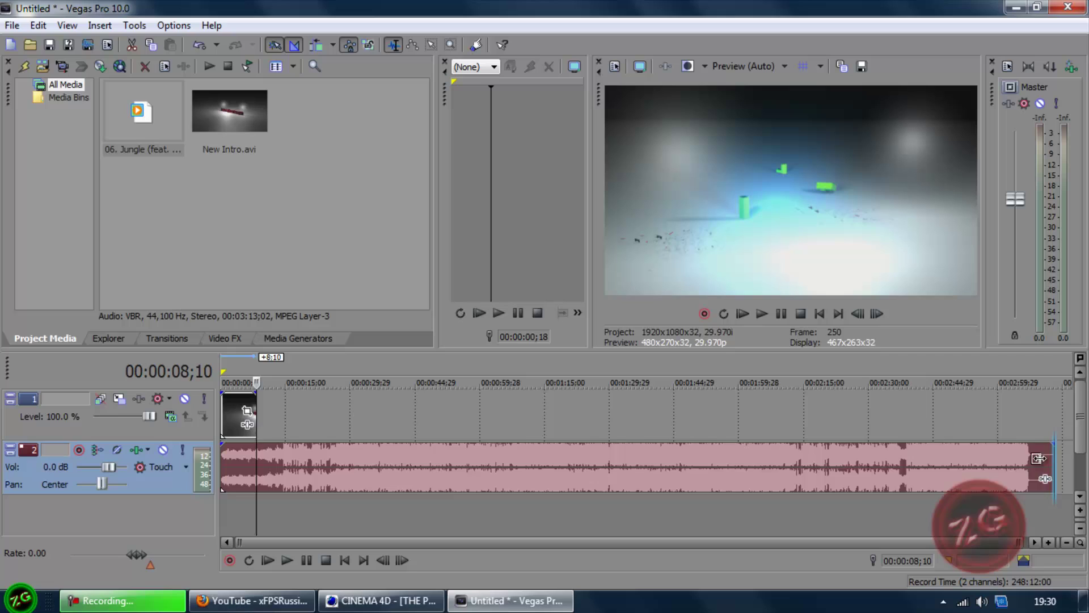
{"action": "left_click_drag", "start_coordinate": [1038, 458], "coordinate": [251, 459]}
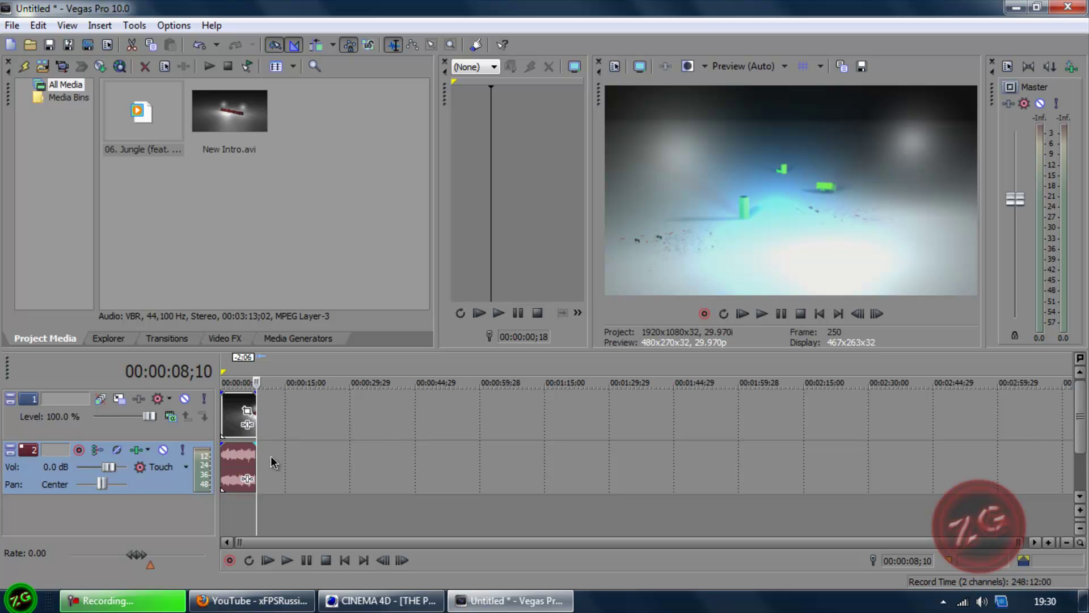
Give the end of the Jungle song on track 2 a 00:00:02;18 fade-out.
{"action": "key", "text": "F9"}
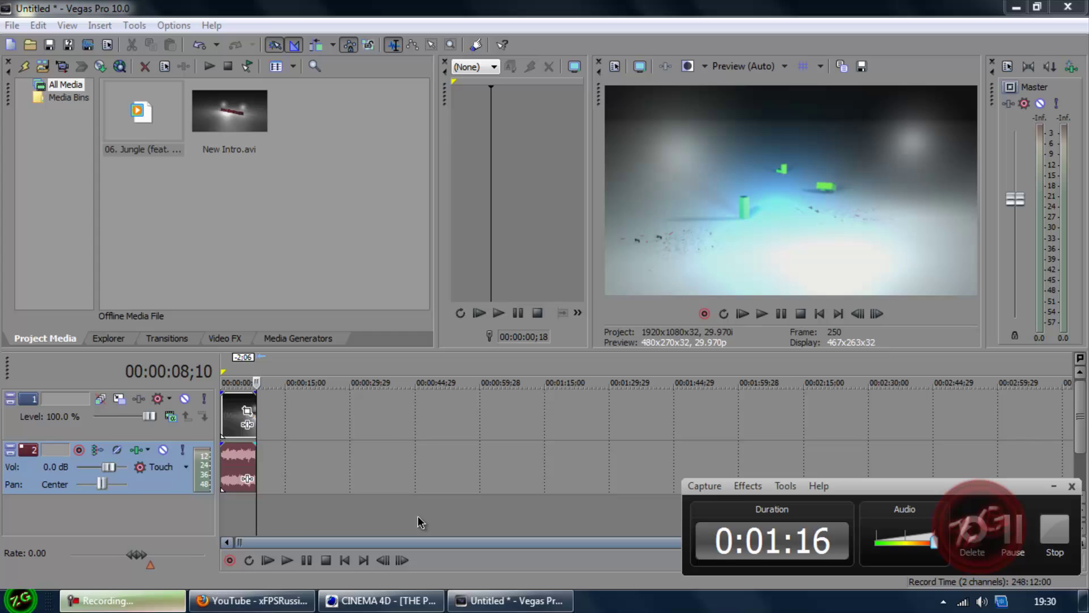
{"action": "left_click", "coordinate": [743, 487]}
{"action": "mouse_move", "coordinate": [718, 491]}
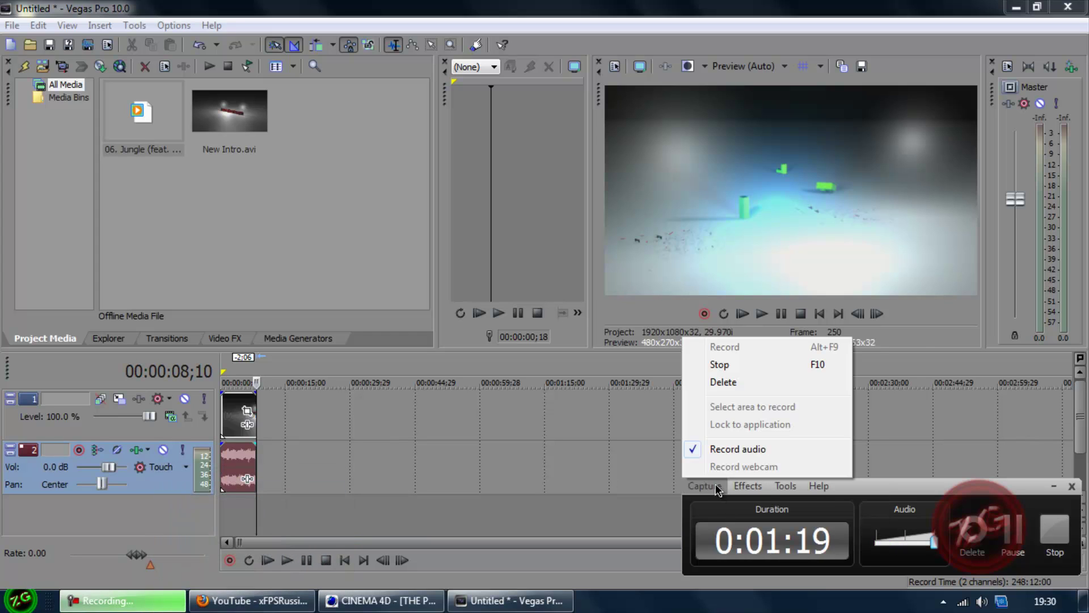
{"action": "mouse_move", "coordinate": [778, 485]}
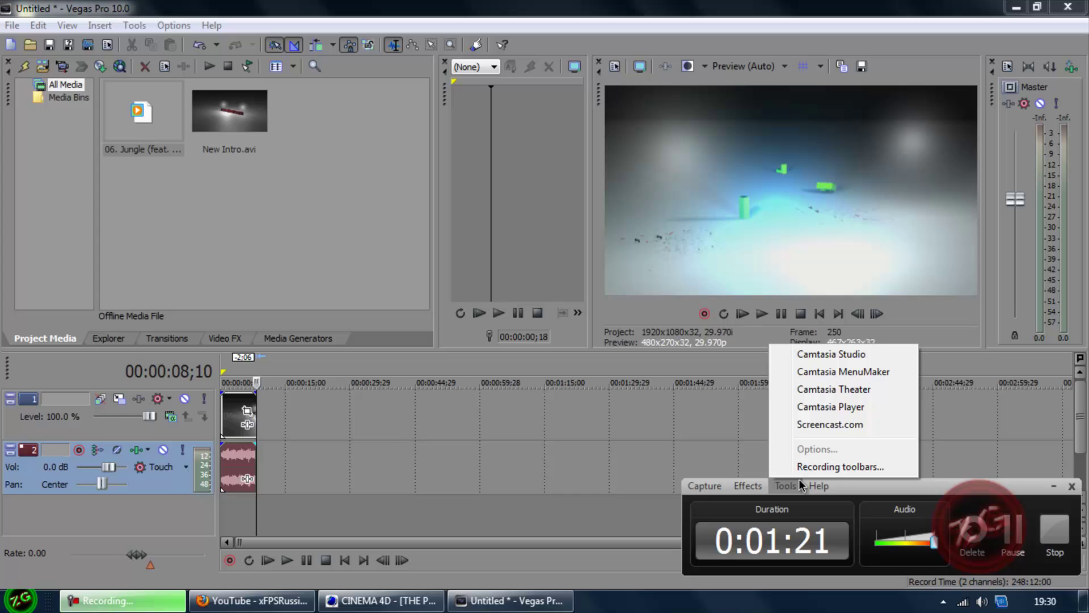
{"action": "mouse_move", "coordinate": [813, 484]}
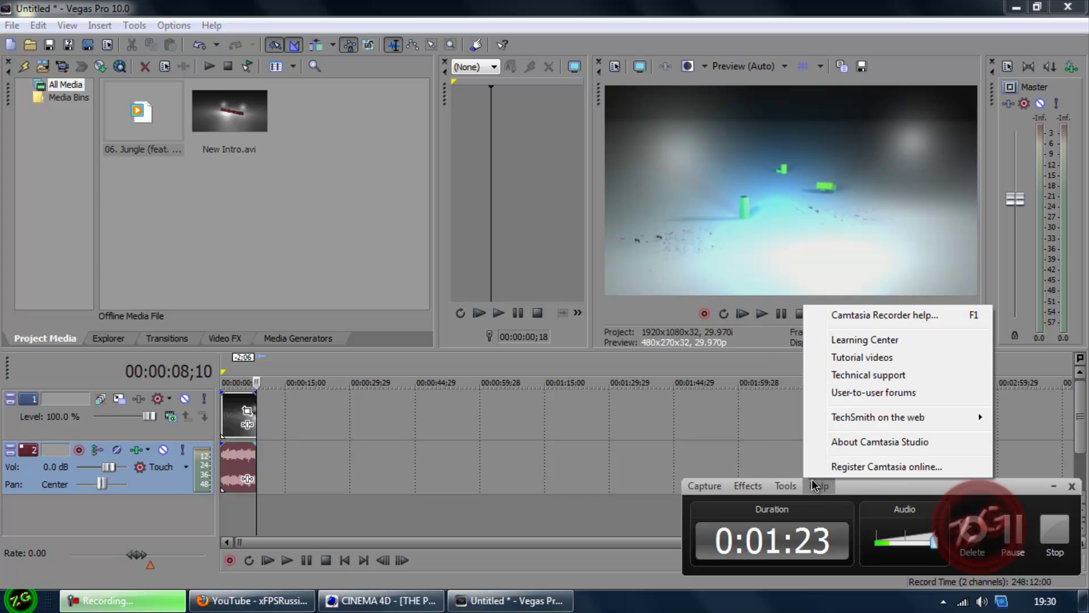
{"action": "left_click", "coordinate": [383, 468]}
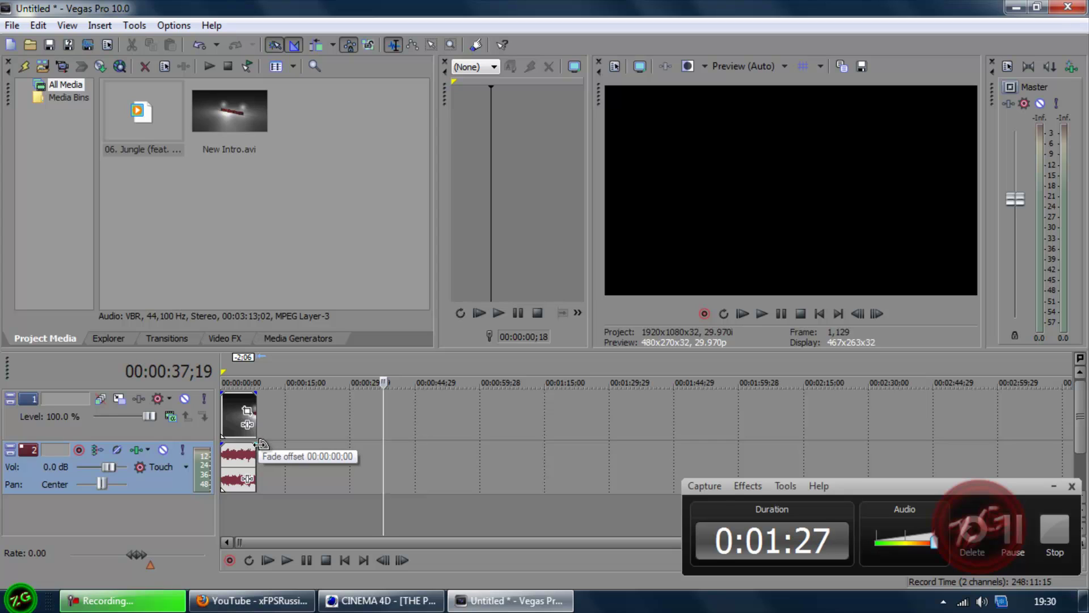
{"action": "left_click_drag", "start_coordinate": [260, 444], "coordinate": [253, 473]}
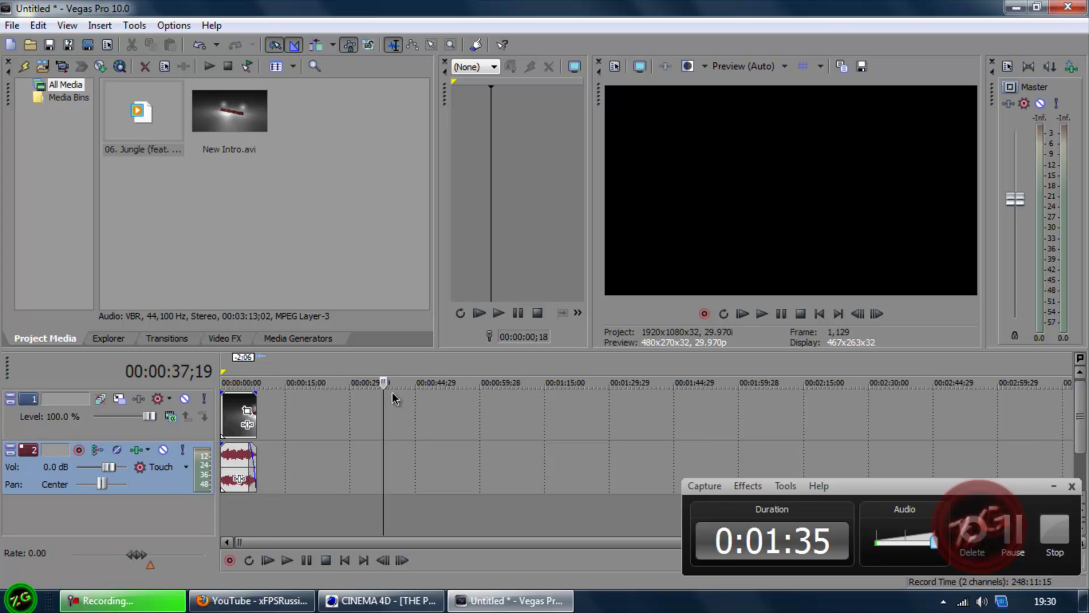
{"action": "left_click", "coordinate": [1053, 486]}
{"action": "left_click", "coordinate": [742, 314]}
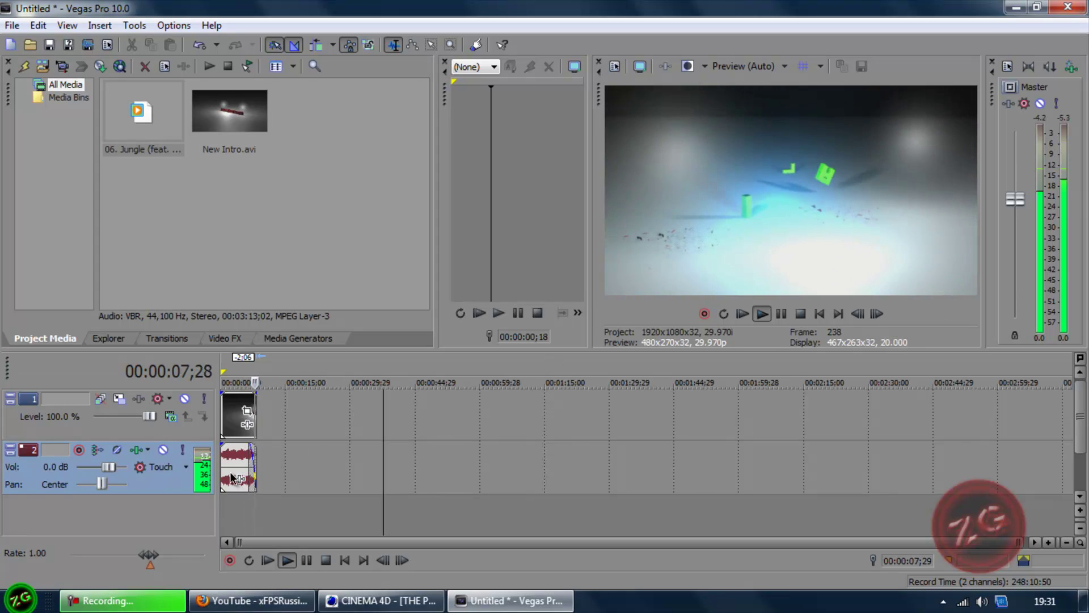
{"action": "left_click", "coordinate": [801, 314]}
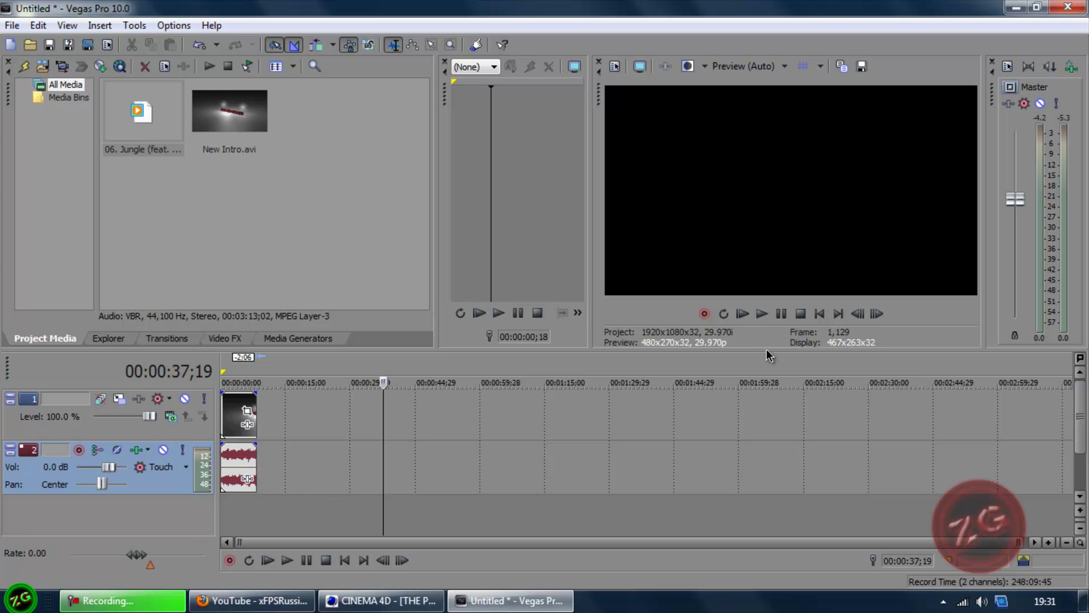
{"action": "left_click", "coordinate": [743, 313]}
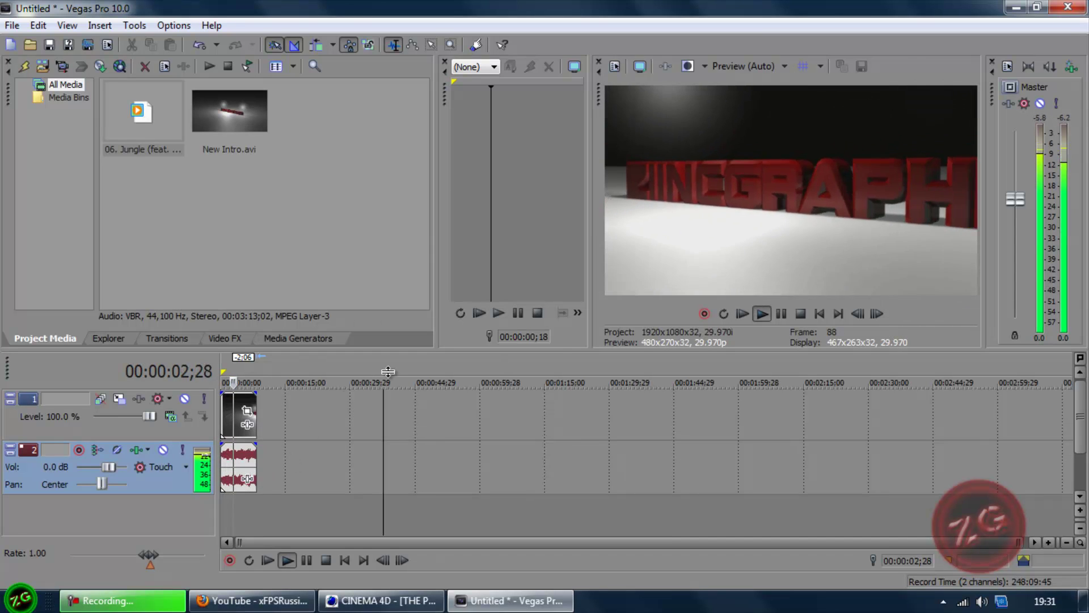
{"action": "left_click", "coordinate": [783, 313]}
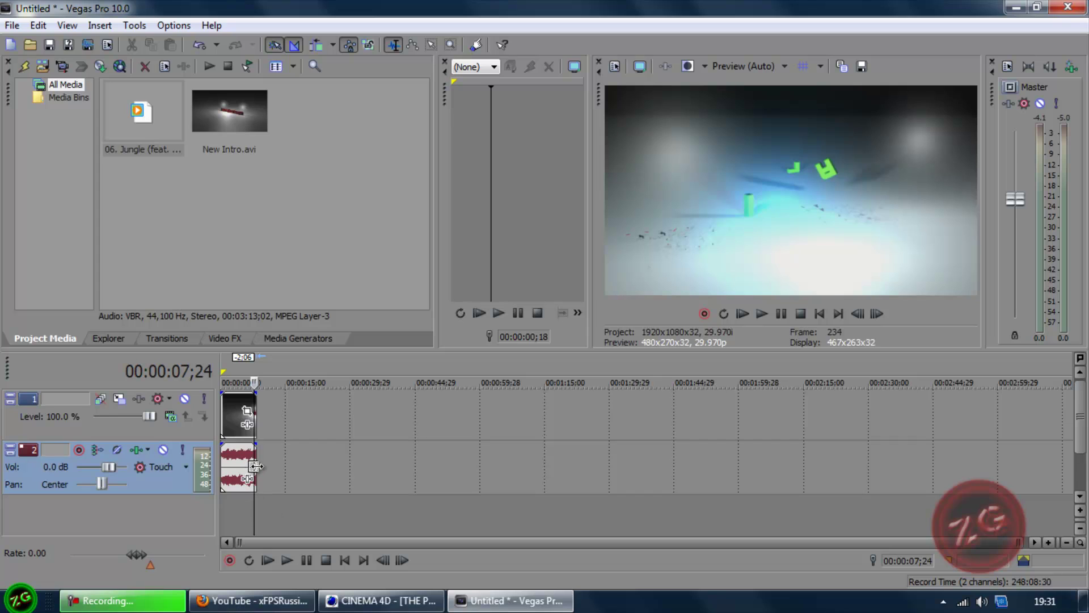
Import Bar 9 - Motion.mp3 from the My Music > Ukf Dubstep folder.
{"action": "left_click", "coordinate": [13, 27]}
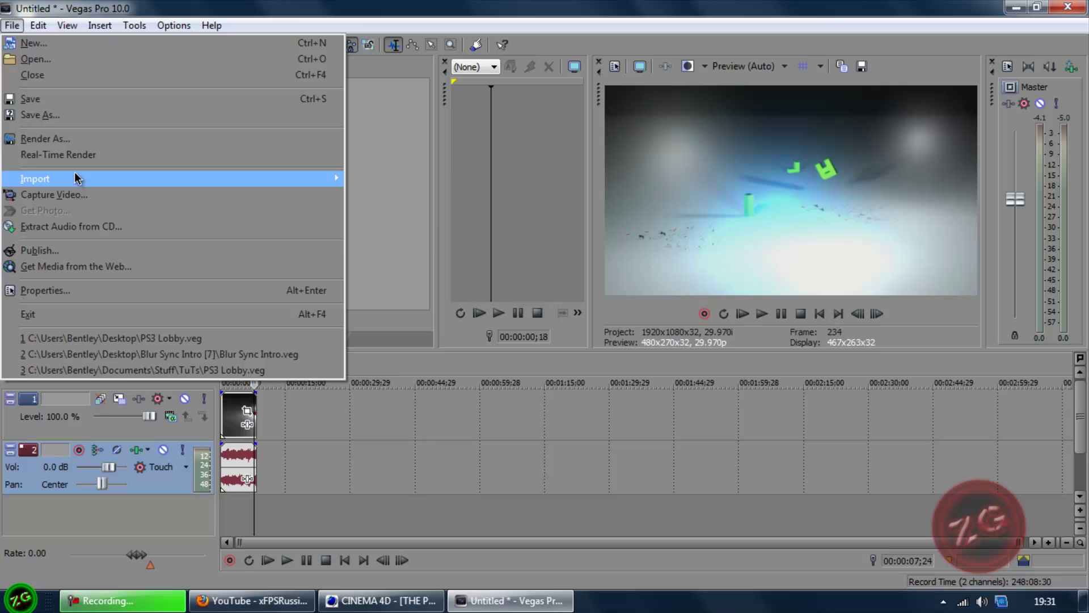
{"action": "mouse_move", "coordinate": [278, 178]}
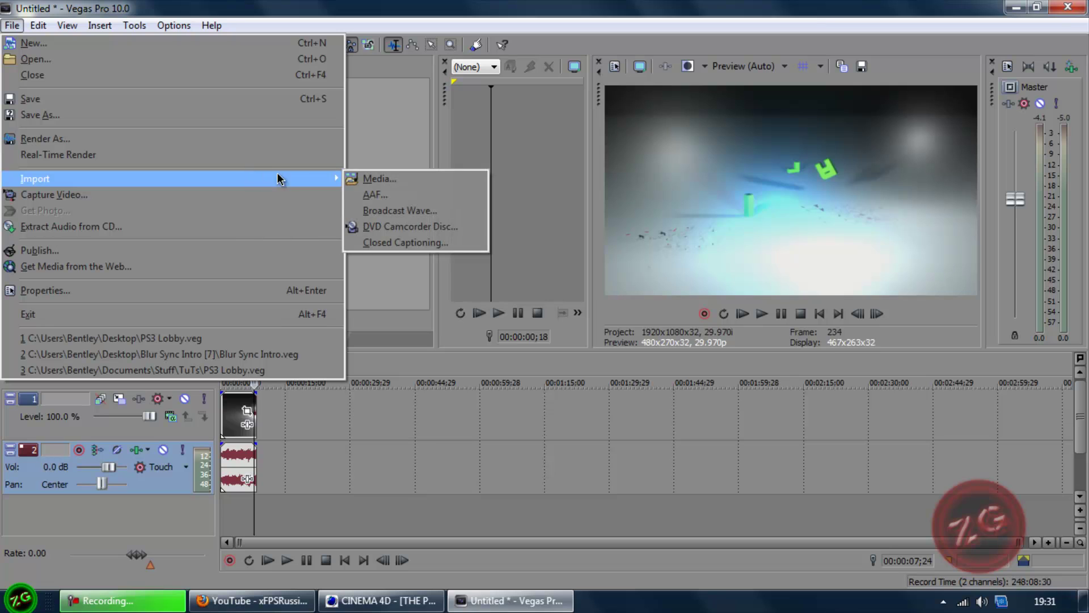
{"action": "left_click", "coordinate": [371, 178]}
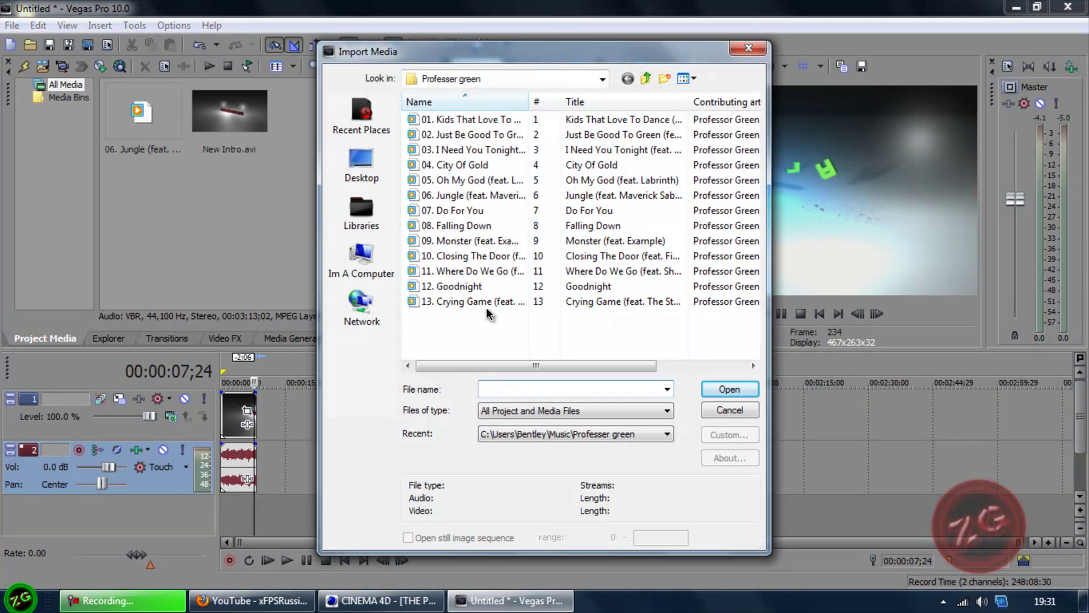
{"action": "left_click", "coordinate": [644, 80]}
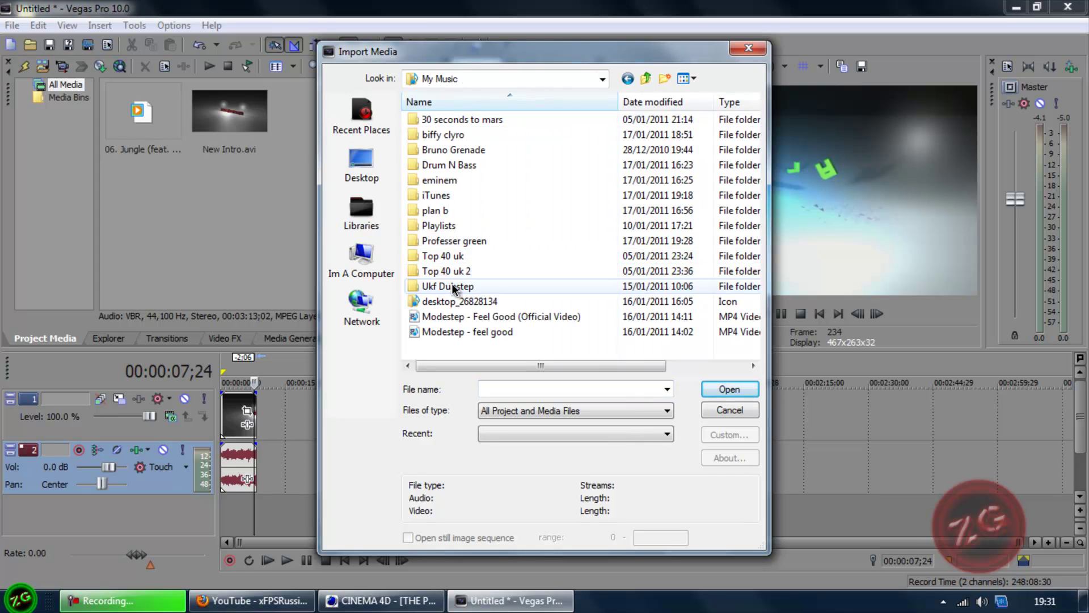
{"action": "double_click", "coordinate": [471, 287]}
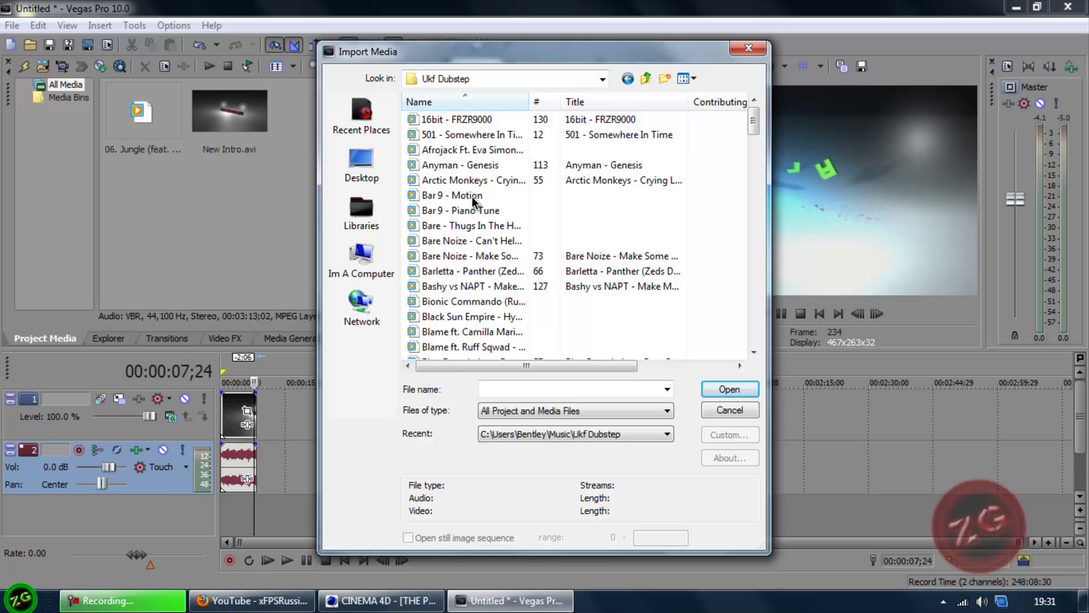
{"action": "left_click", "coordinate": [485, 198]}
{"action": "double_click", "coordinate": [487, 197]}
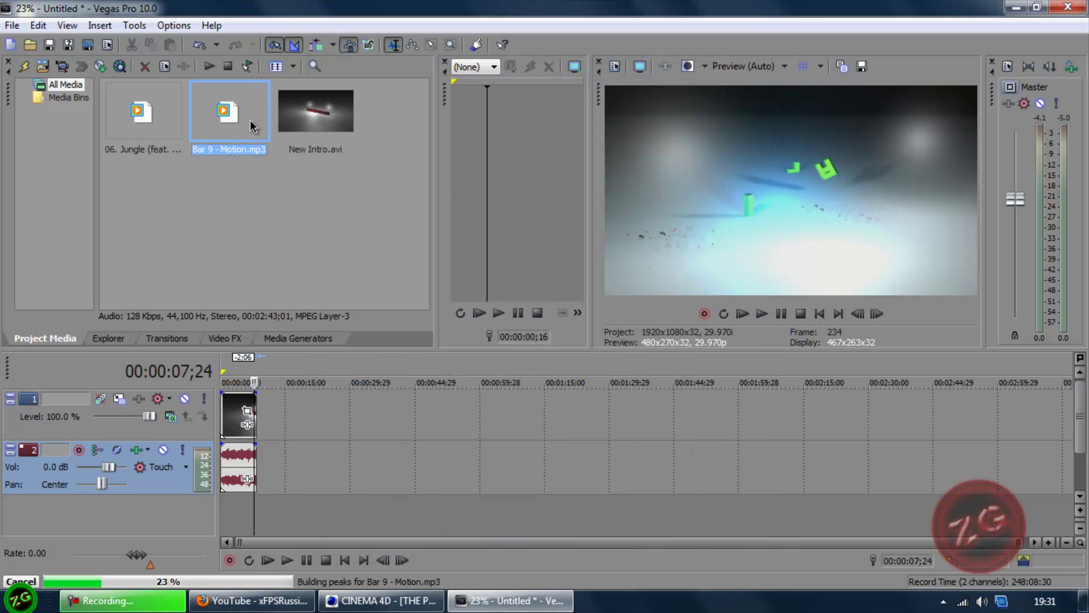
Place Bar 9 - Motion on audio track 3 and preview it from about 15 seconds.
{"action": "left_click_drag", "start_coordinate": [230, 114], "coordinate": [229, 505]}
{"action": "right_click", "coordinate": [238, 418]}
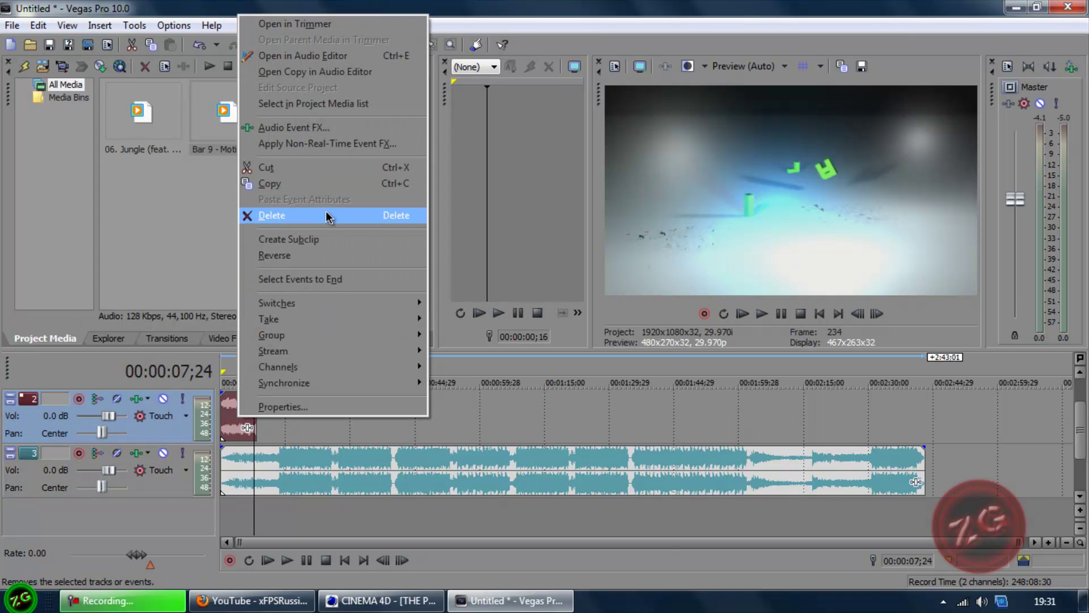
{"action": "left_click", "coordinate": [290, 426]}
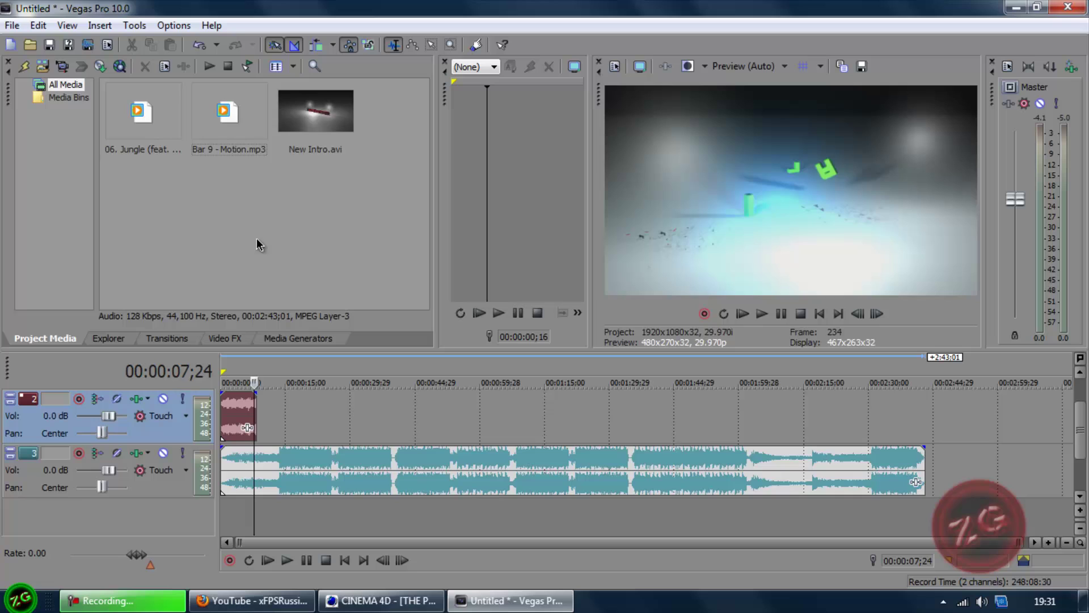
{"action": "left_click", "coordinate": [308, 491]}
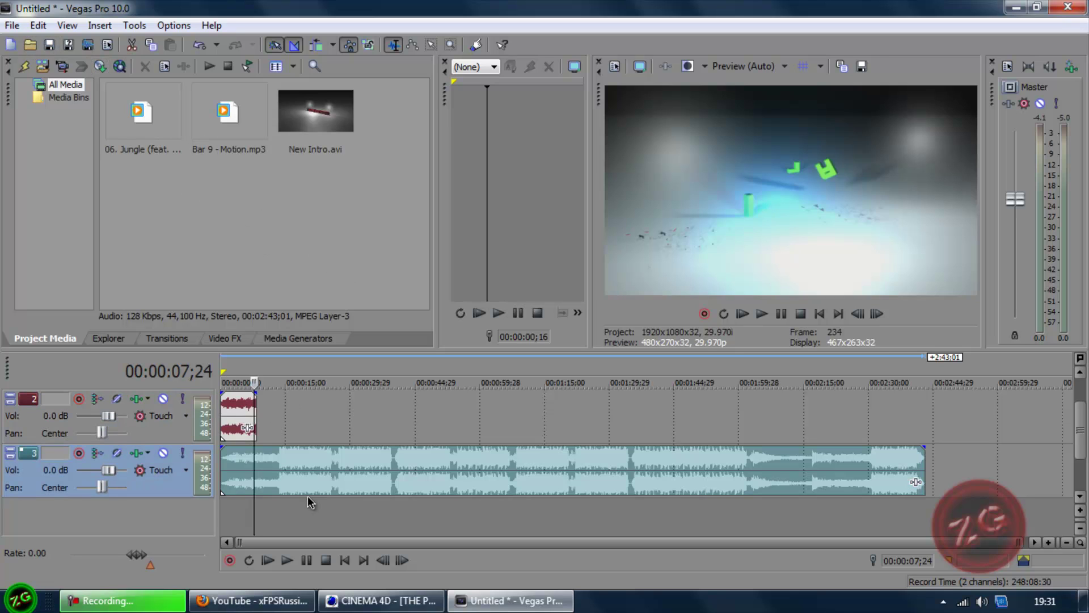
{"action": "key", "text": "space"}
{"action": "left_click_drag", "start_coordinate": [308, 385], "coordinate": [273, 381]}
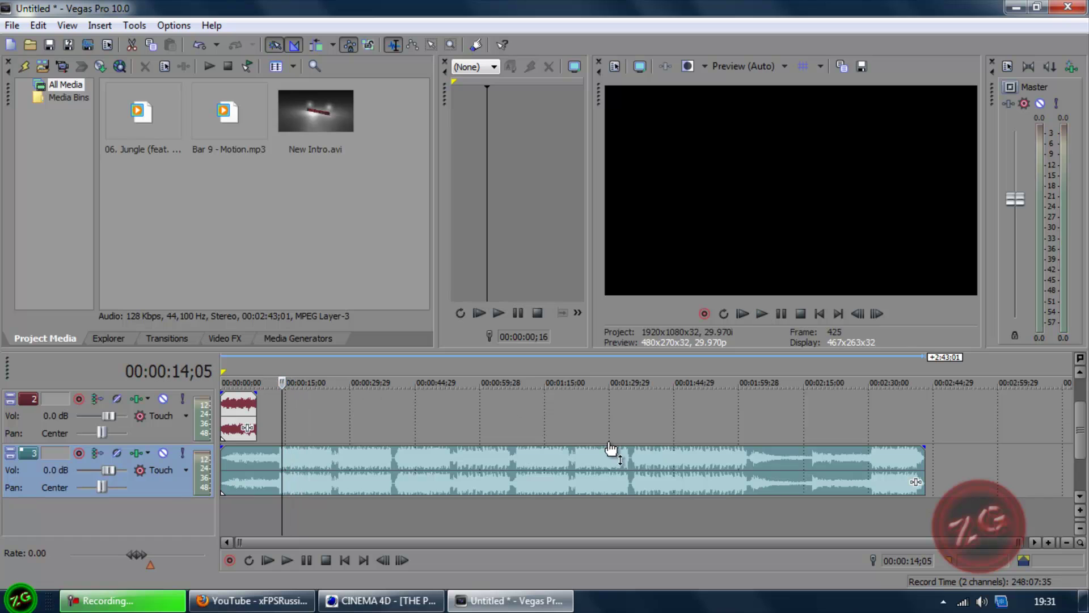
Delete the old Jungle clip from track 2.
{"action": "left_click", "coordinate": [231, 411]}
{"action": "right_click", "coordinate": [234, 417]}
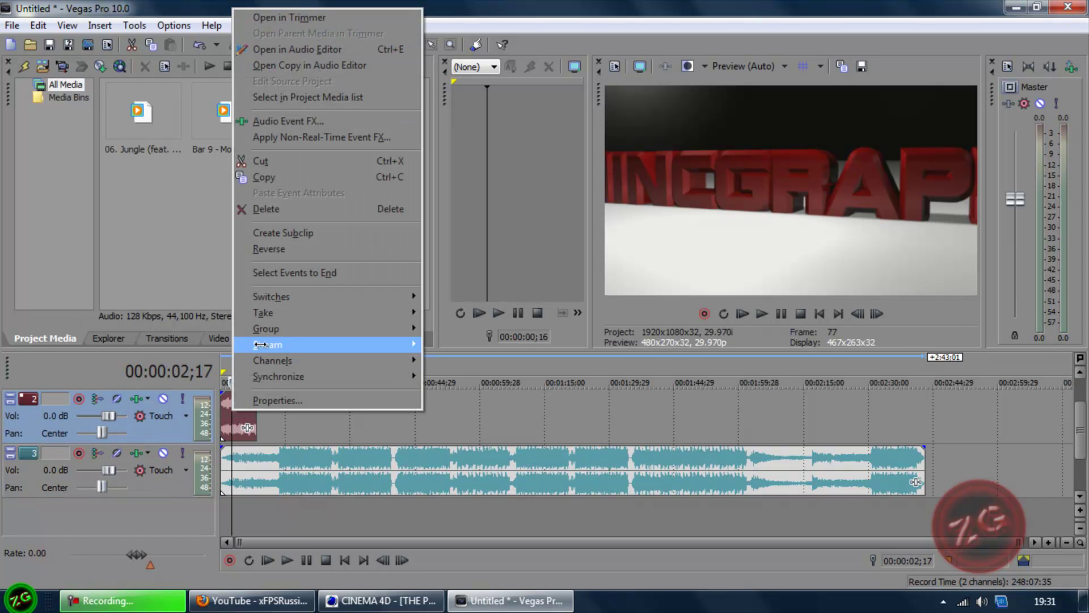
{"action": "left_click", "coordinate": [318, 210]}
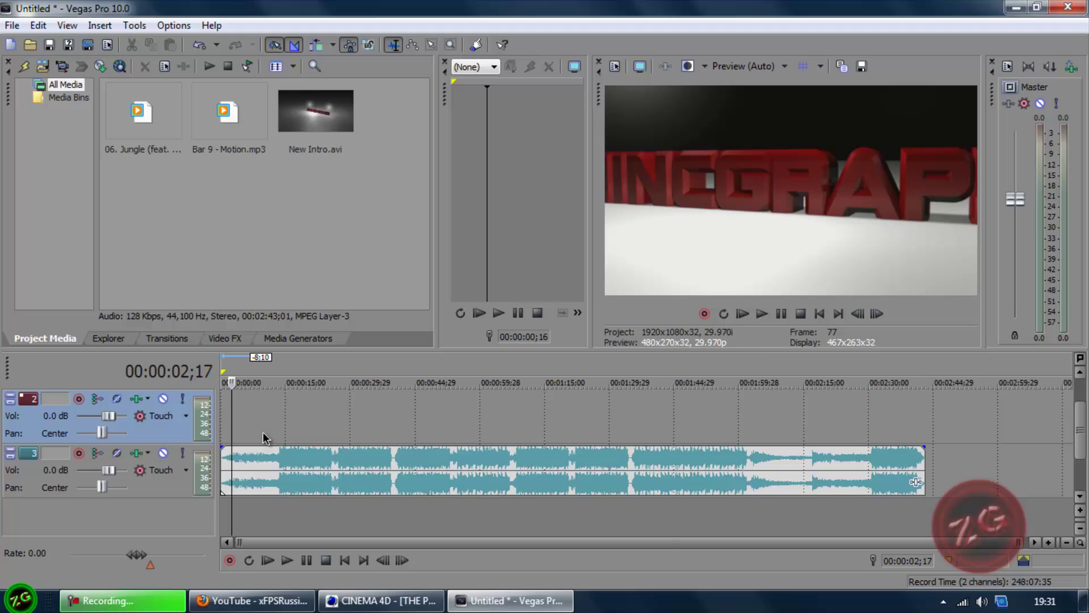
{"action": "left_click", "coordinate": [740, 314]}
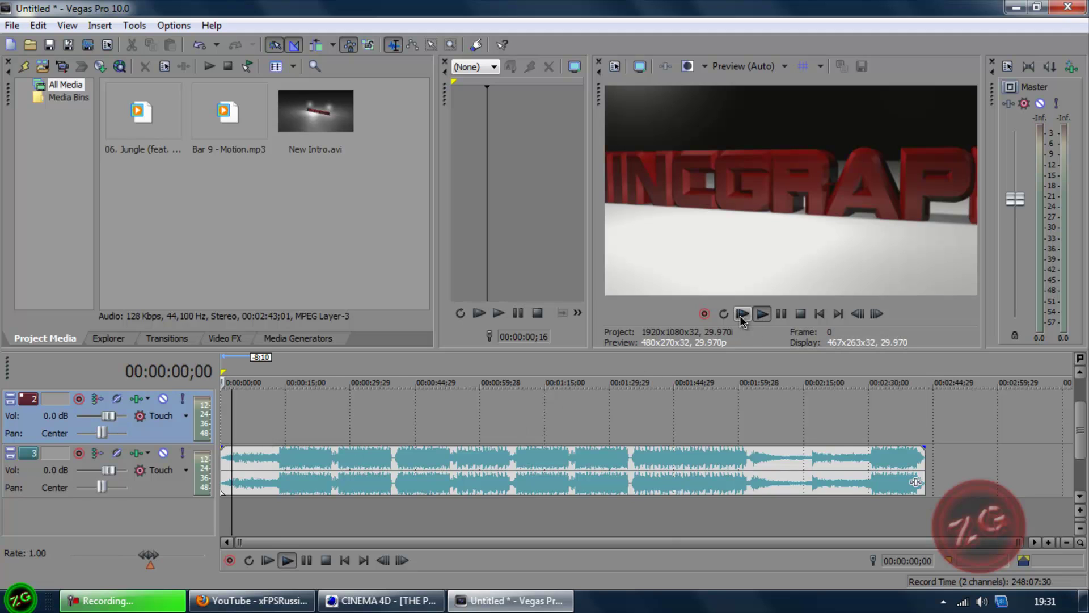
{"action": "scroll", "coordinate": [1074, 447], "scroll_direction": "up", "scroll_amount": 1}
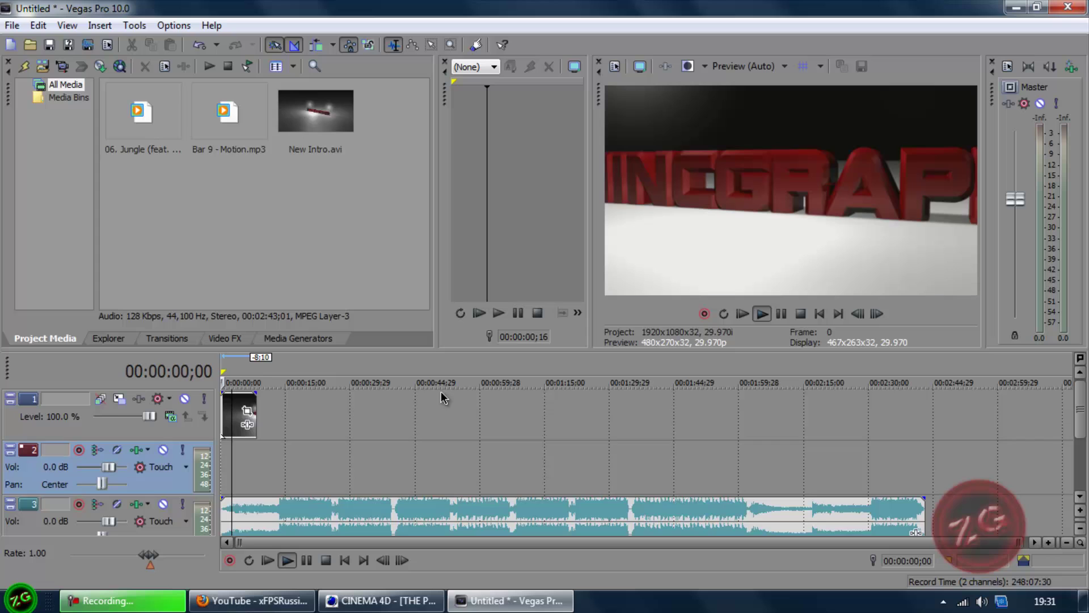
{"action": "left_click", "coordinate": [763, 315]}
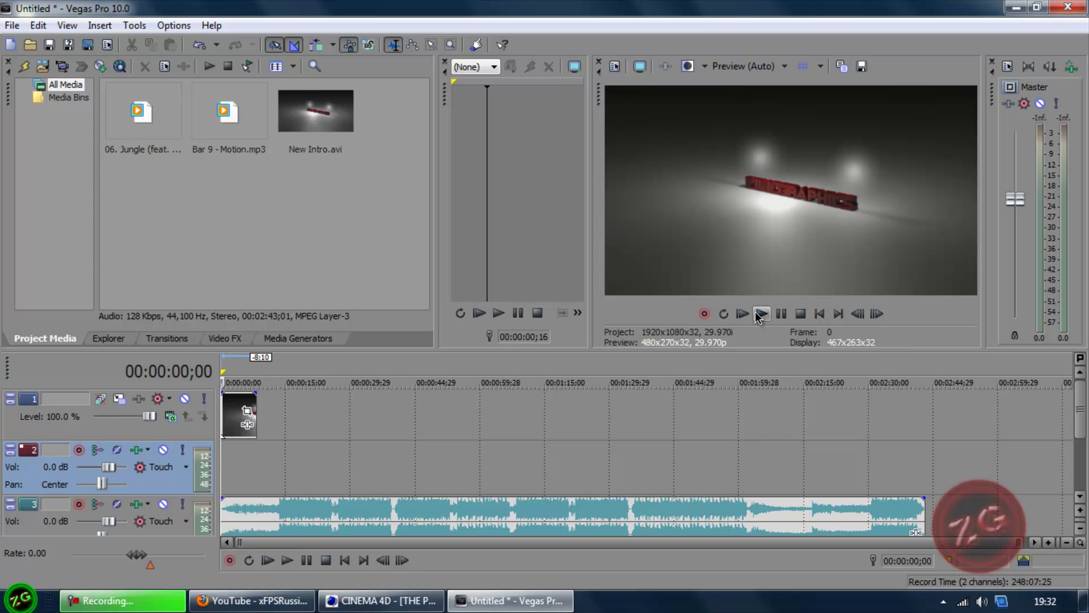
{"action": "left_click", "coordinate": [760, 315]}
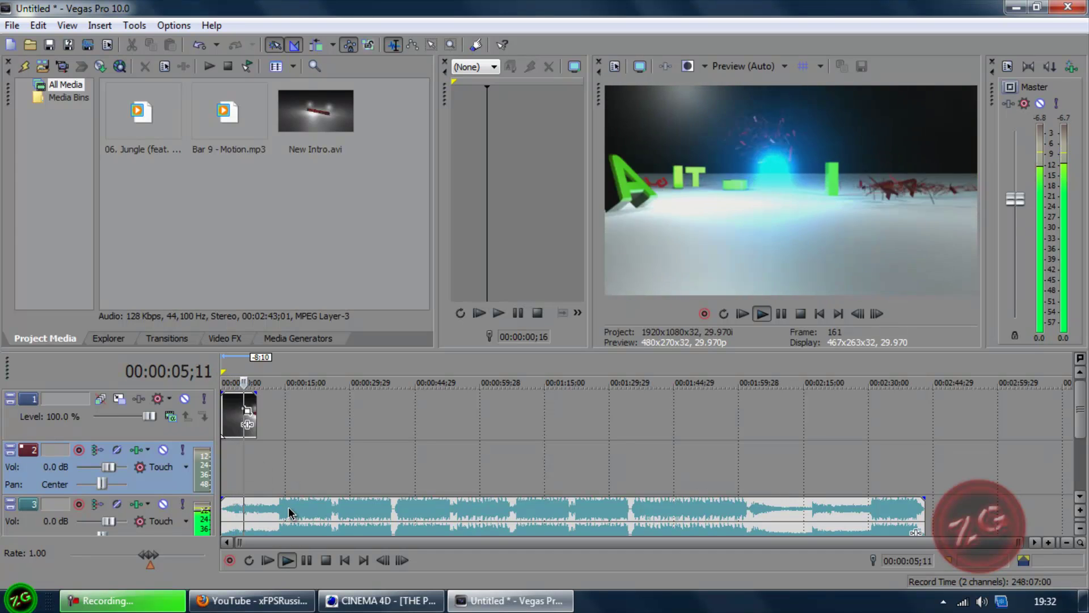
{"action": "left_click", "coordinate": [783, 313]}
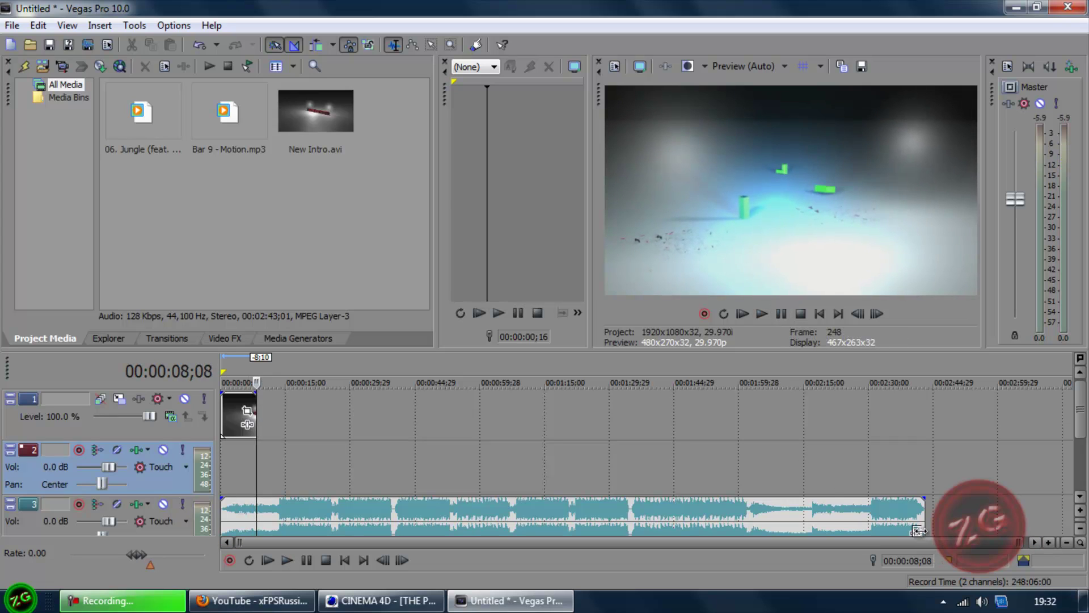
Trim Bar 9 - Motion to end with the intro at 00:00:08;08, then rewind to about 2 seconds.
{"action": "left_click_drag", "start_coordinate": [918, 530], "coordinate": [238, 463]}
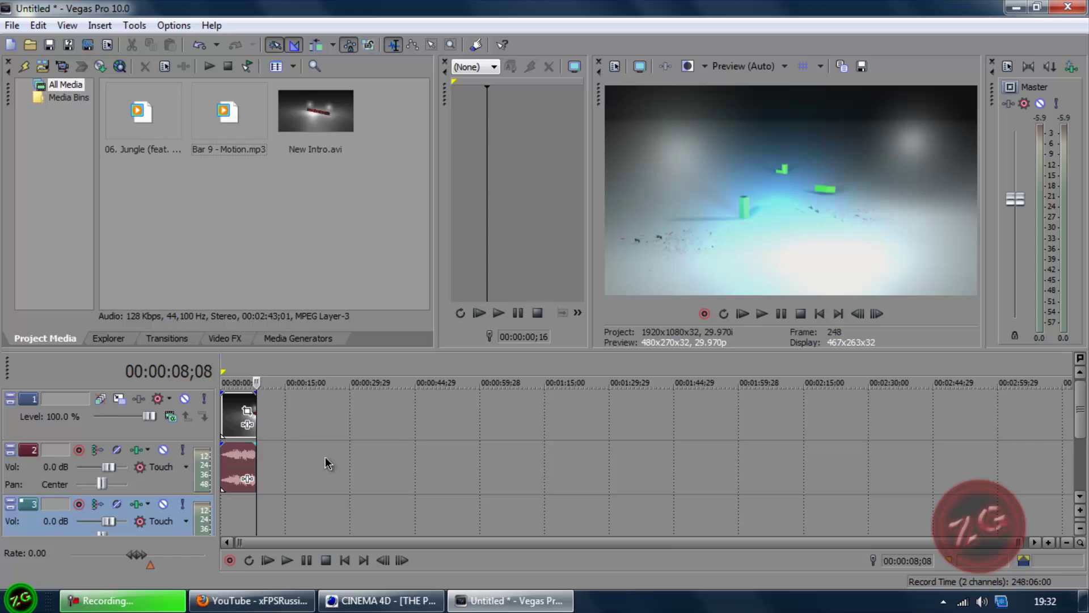
{"action": "left_click_drag", "start_coordinate": [257, 379], "coordinate": [221, 382]}
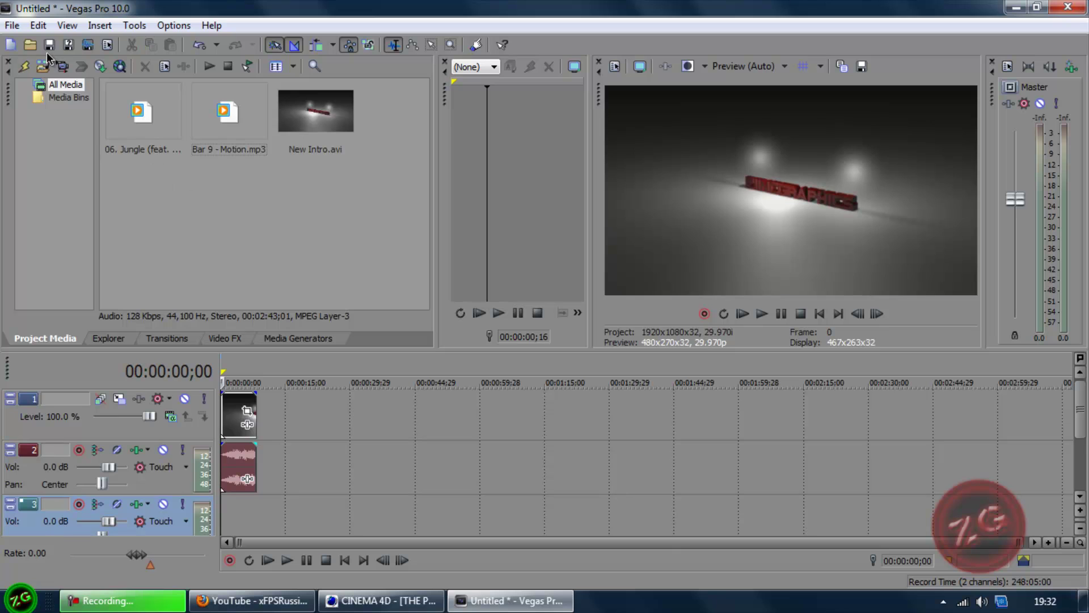
In Render As, name the output Intro with Windows Media Video V11 (*.wmv) as the format.
{"action": "left_click", "coordinate": [10, 29]}
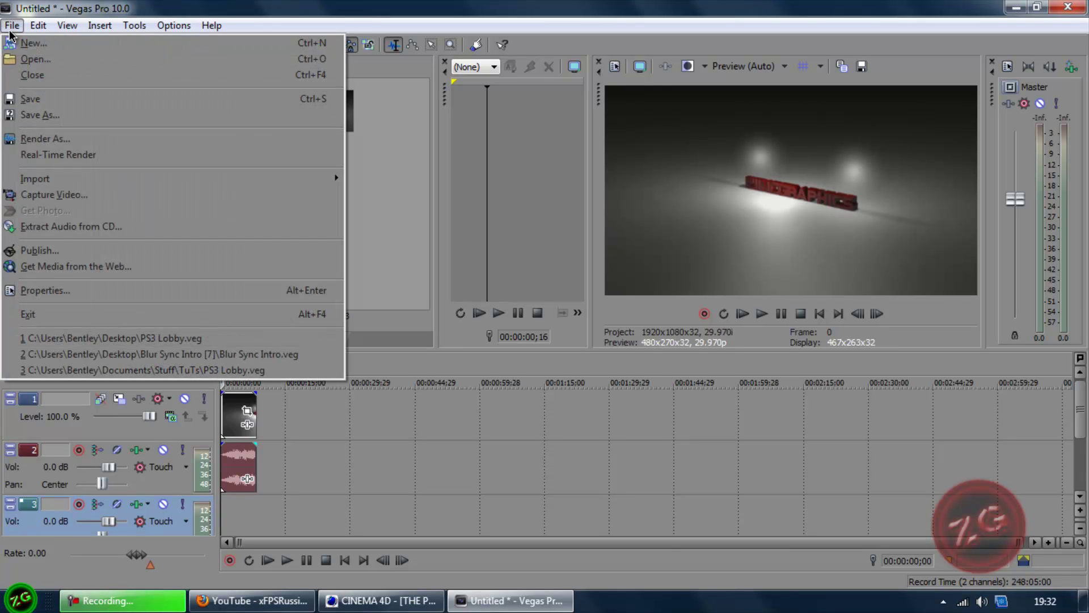
{"action": "left_click", "coordinate": [76, 139]}
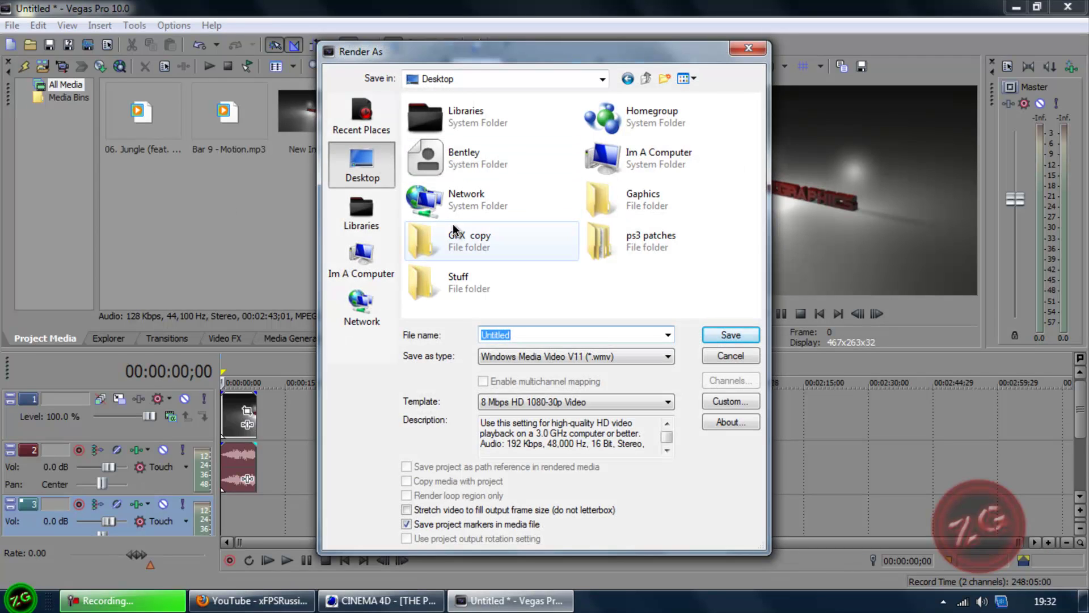
{"action": "type", "text": "Intro"}
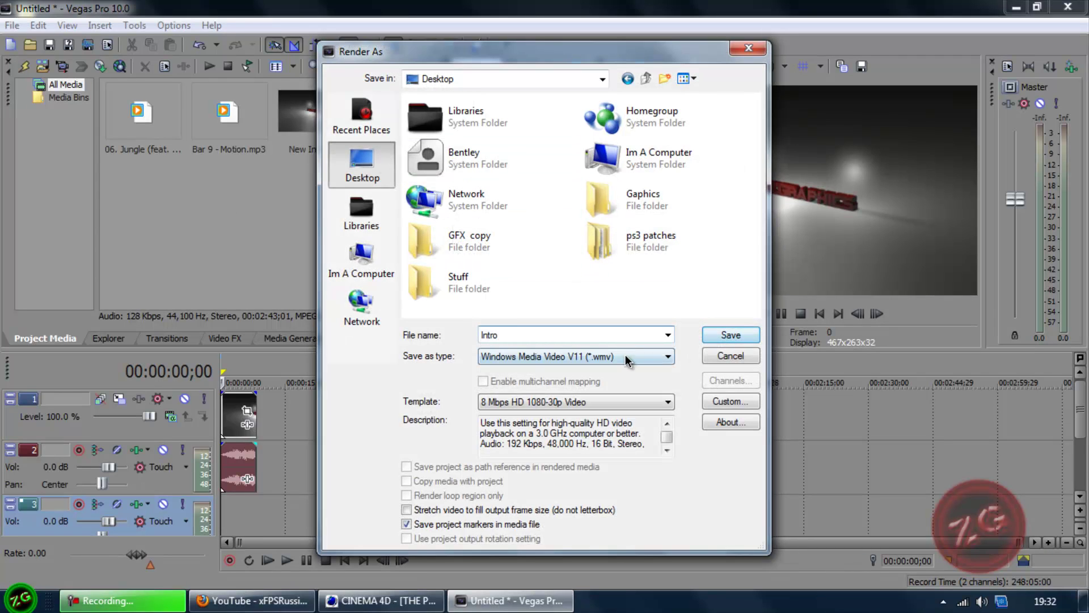
{"action": "left_click", "coordinate": [625, 355]}
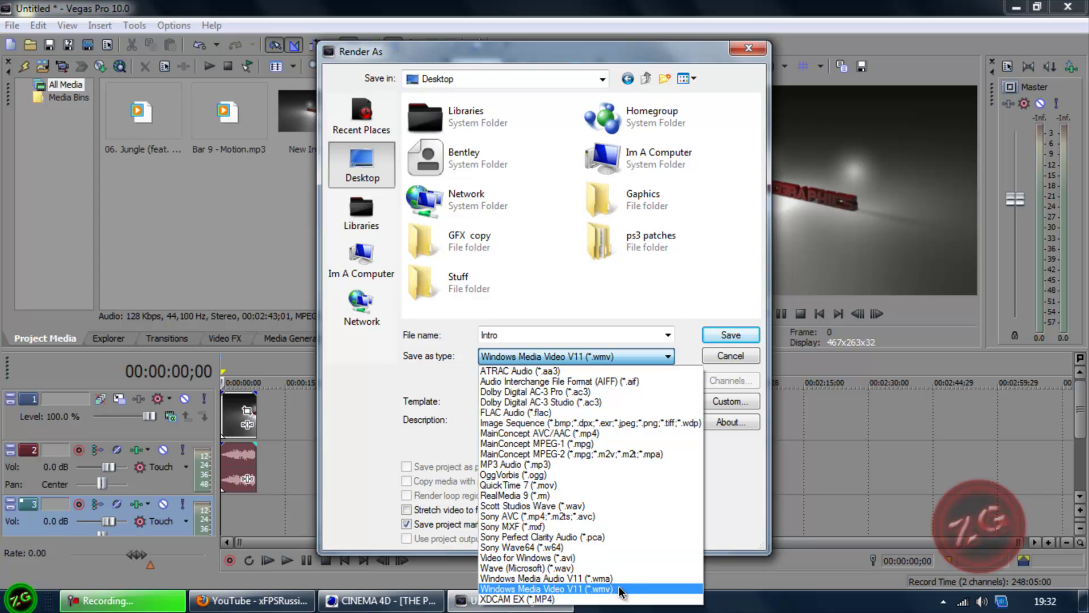
{"action": "left_click", "coordinate": [618, 585]}
{"action": "left_click", "coordinate": [608, 361]}
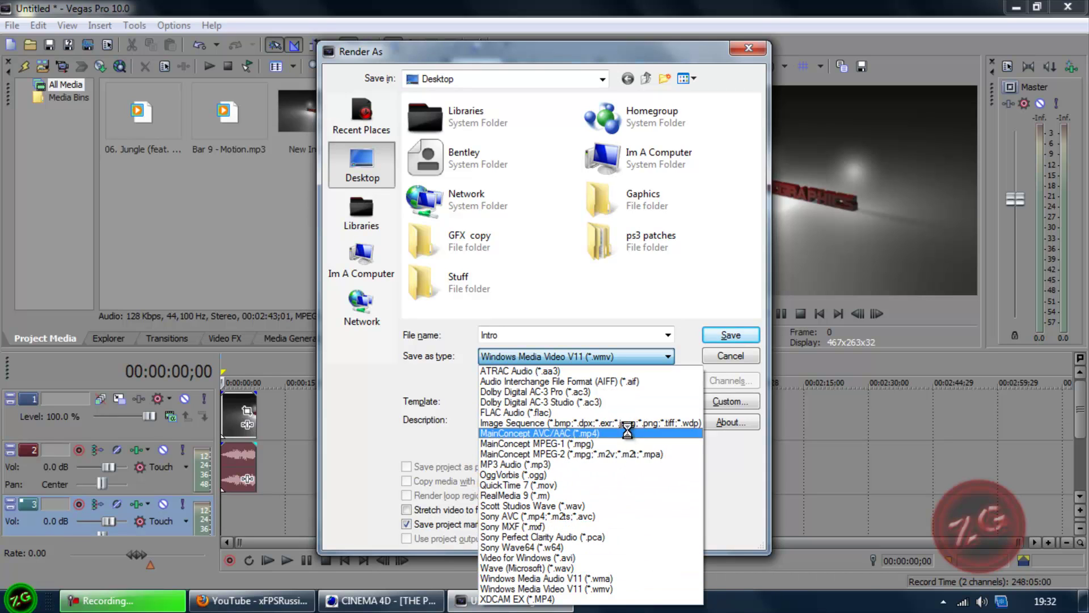
{"action": "left_click", "coordinate": [649, 588]}
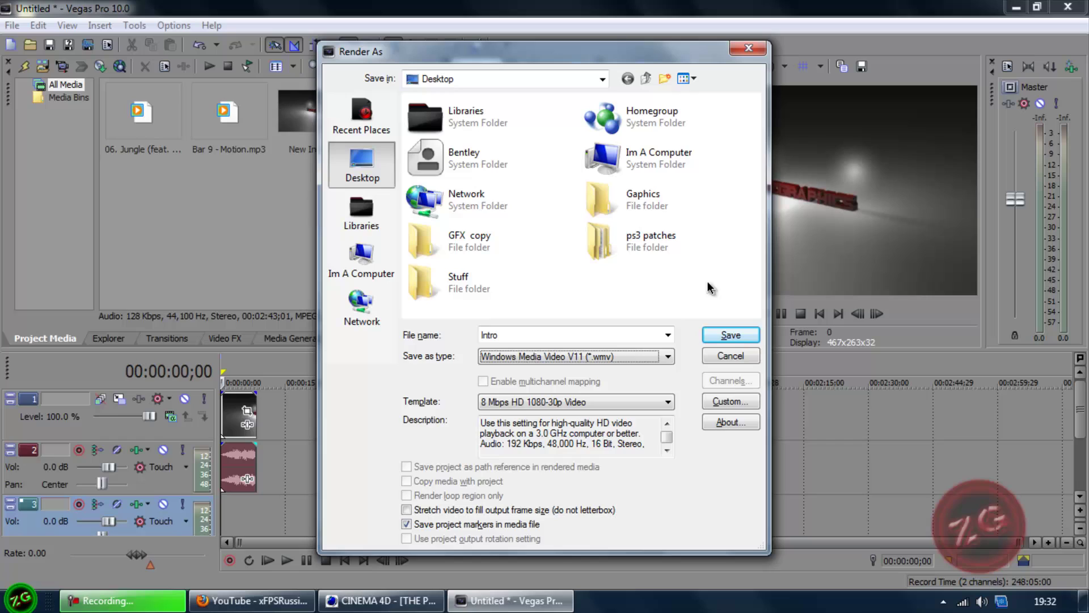
{"action": "key", "text": "shift+Tab"}
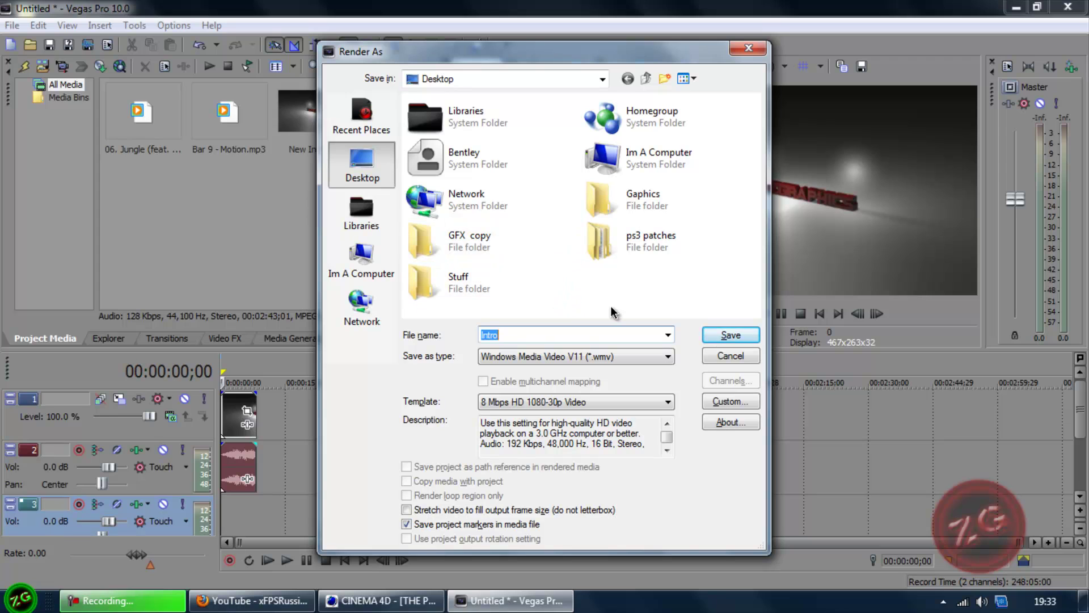
{"action": "key", "text": "shift+Tab"}
Start rendering Intro.wmv, glance at the desktop, then return to Vegas to check progress.
{"action": "left_click", "coordinate": [731, 334]}
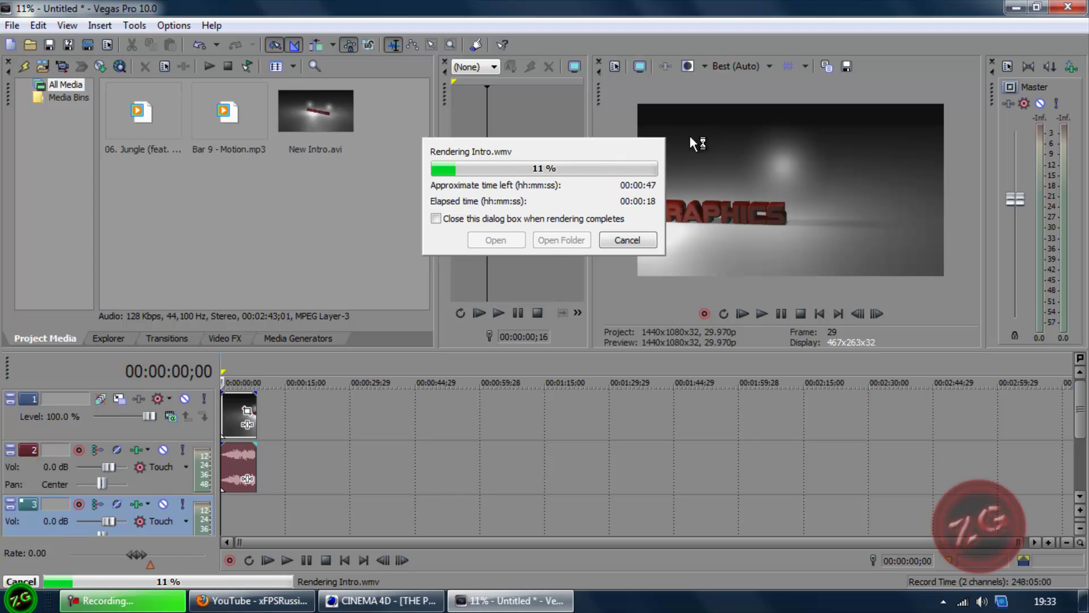
{"action": "left_click", "coordinate": [1016, 8]}
{"action": "left_click_drag", "start_coordinate": [837, 125], "coordinate": [680, 261]}
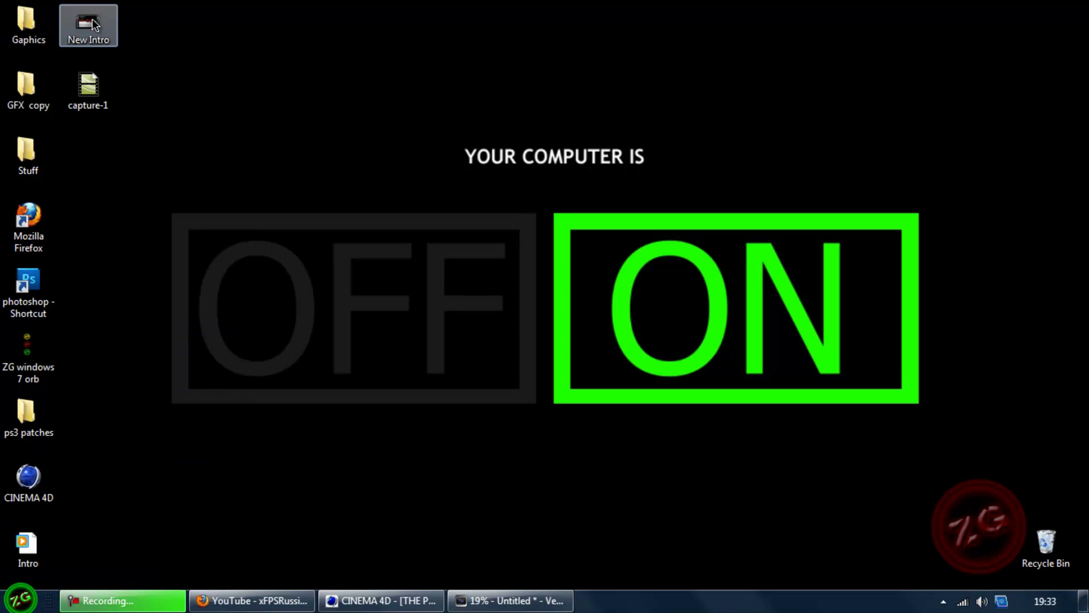
{"action": "mouse_move", "coordinate": [97, 27]}
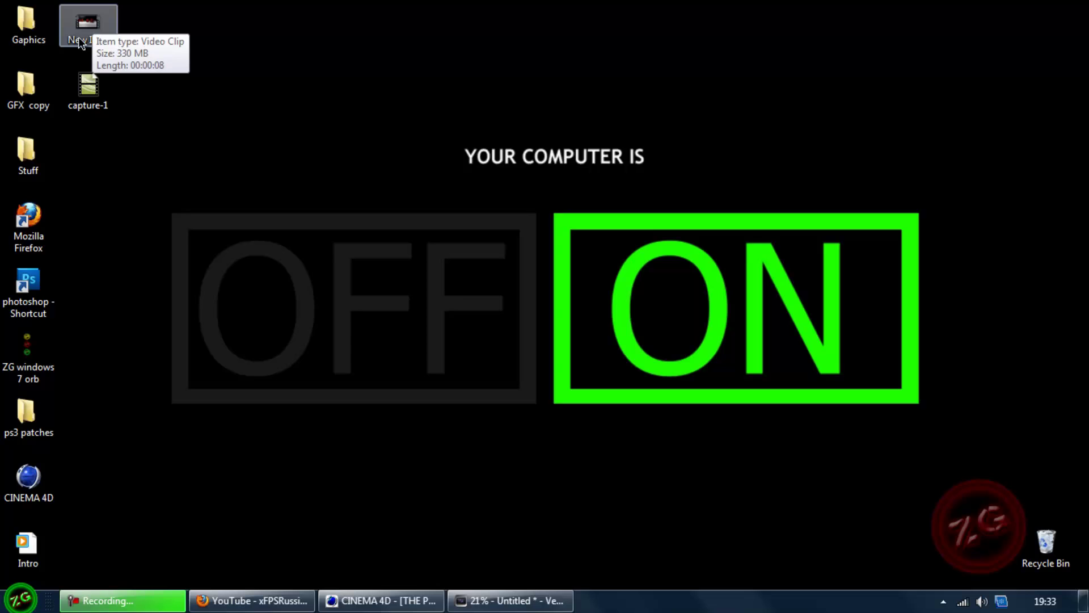
{"action": "left_click_drag", "start_coordinate": [397, 161], "coordinate": [311, 285]}
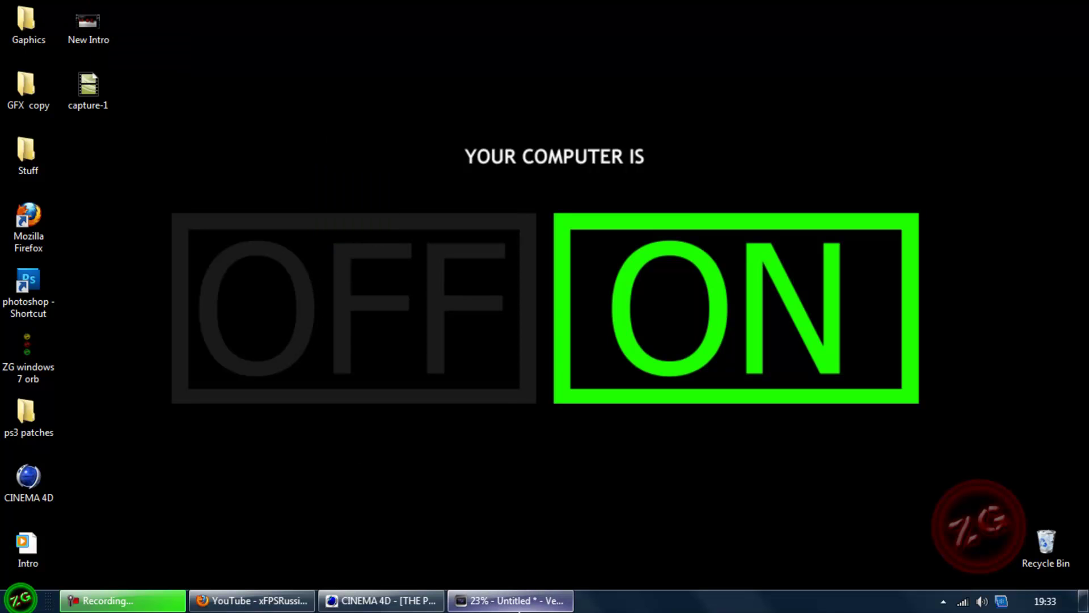
{"action": "left_click", "coordinate": [517, 602]}
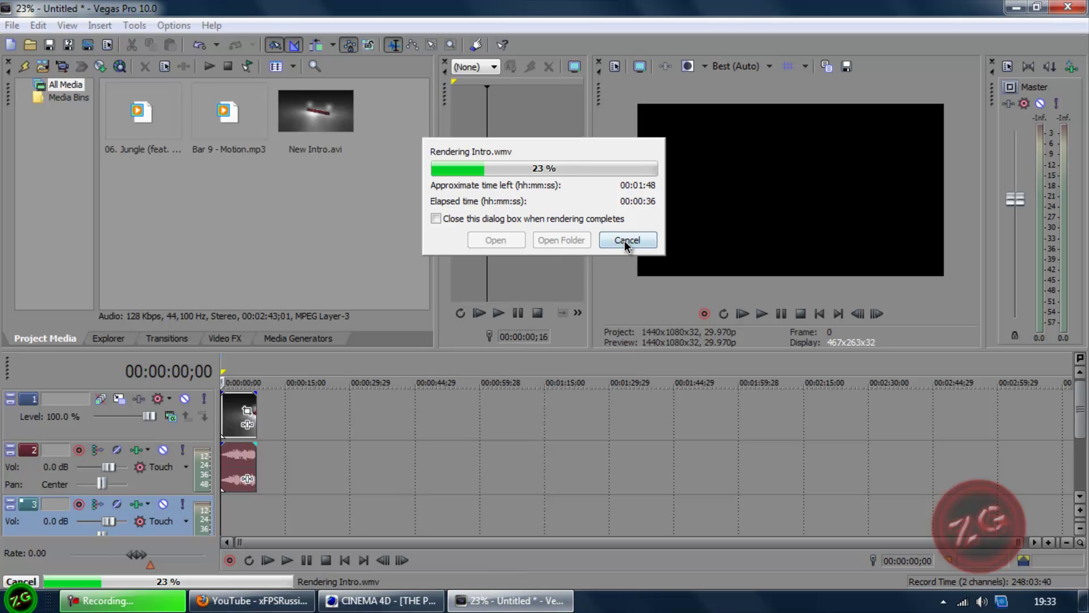